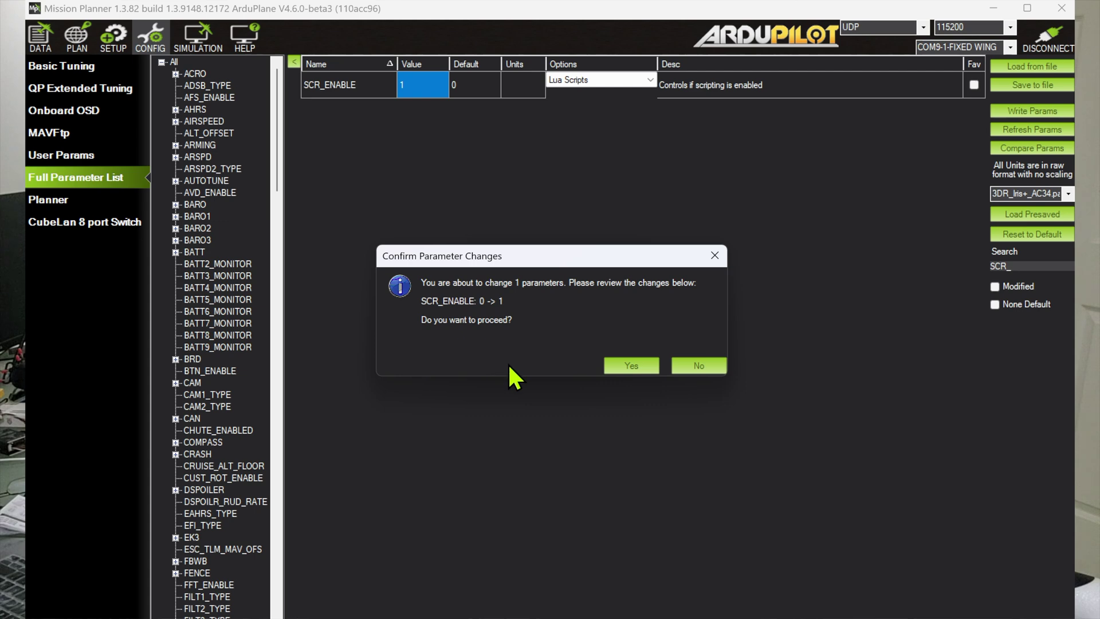
# Step: Confirm saving SCR_ENABLE to the vehicle and acknowledge the reboot-required notice
pyautogui.click(625, 366)
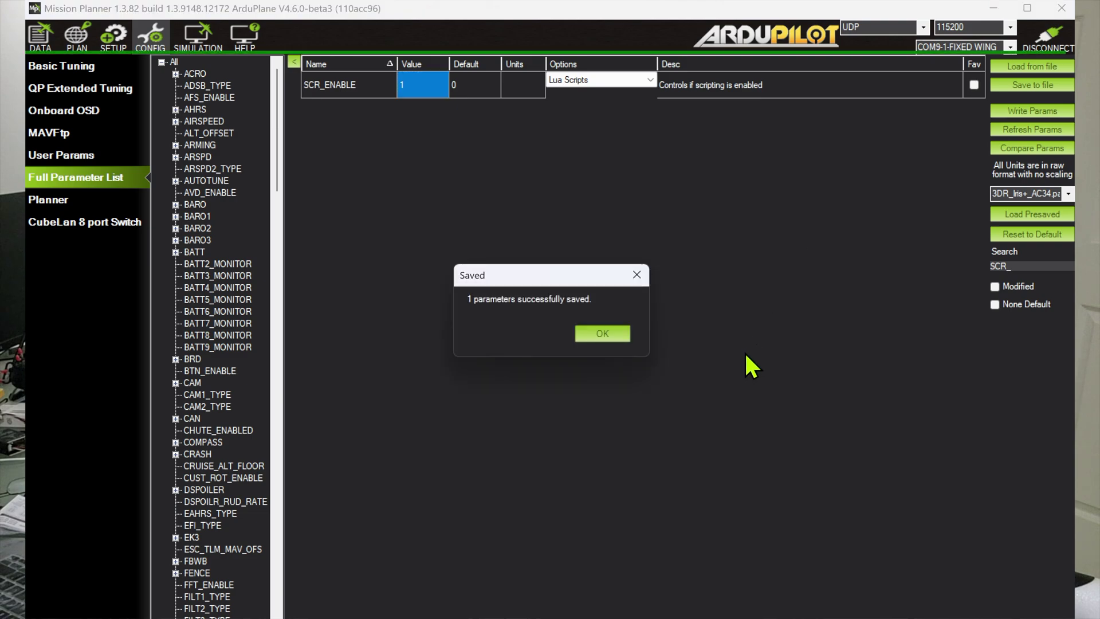
pyautogui.click(612, 332)
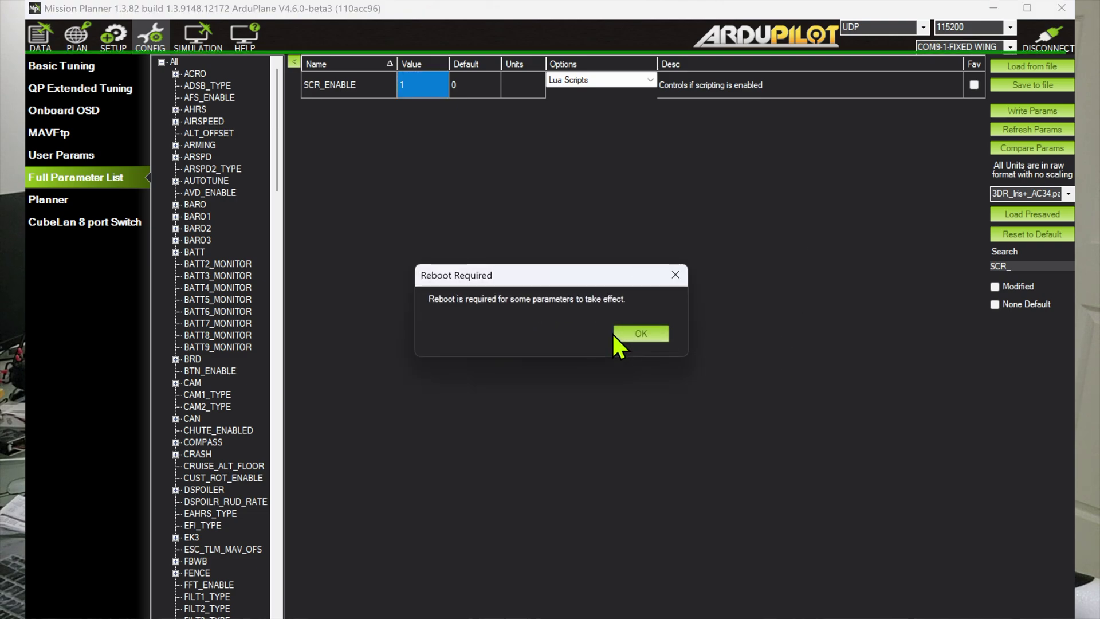
pyautogui.click(612, 332)
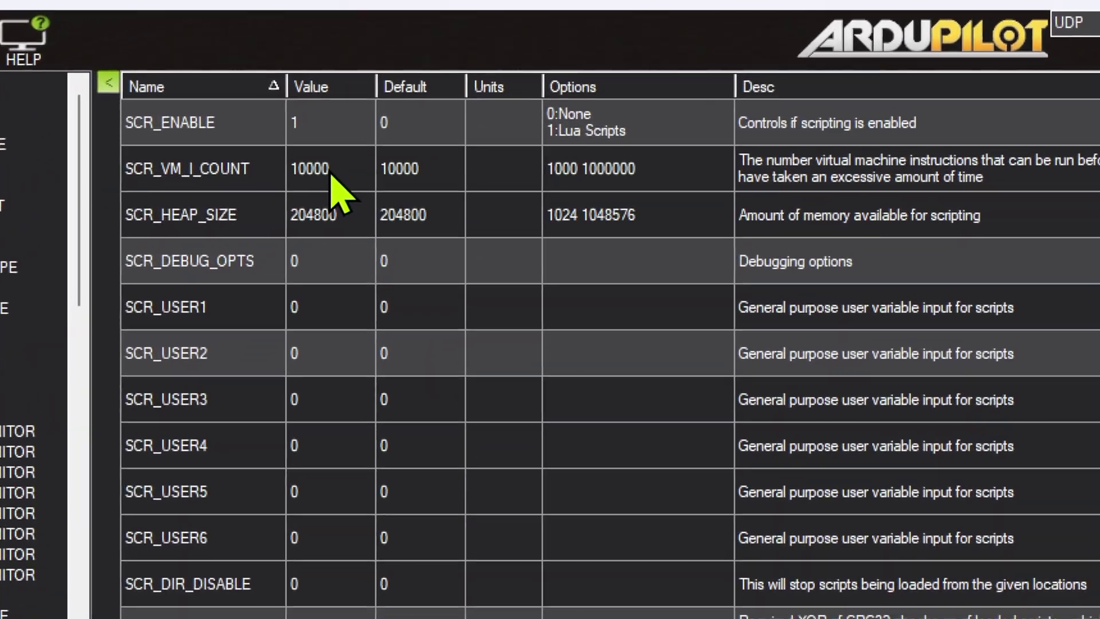
# Step: Enter 250000 for SCR_HEAP_SIZE and 200000 for SCR_VM_I_COUNT in the parameter list
pyautogui.click(423, 113)
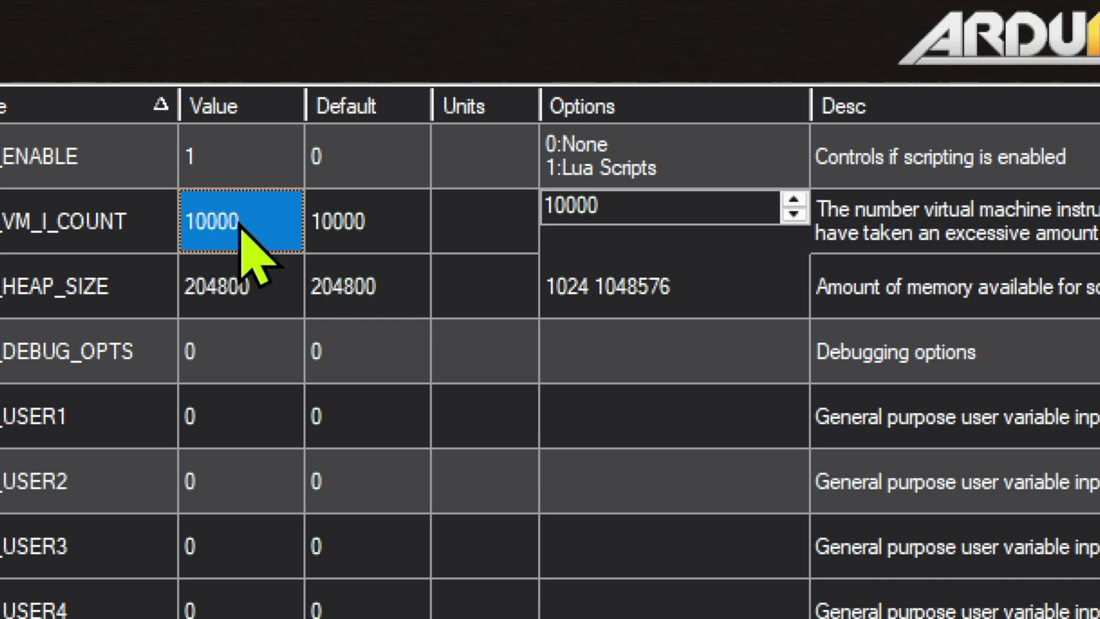
pyautogui.write('200000')
pyautogui.click(279, 277)
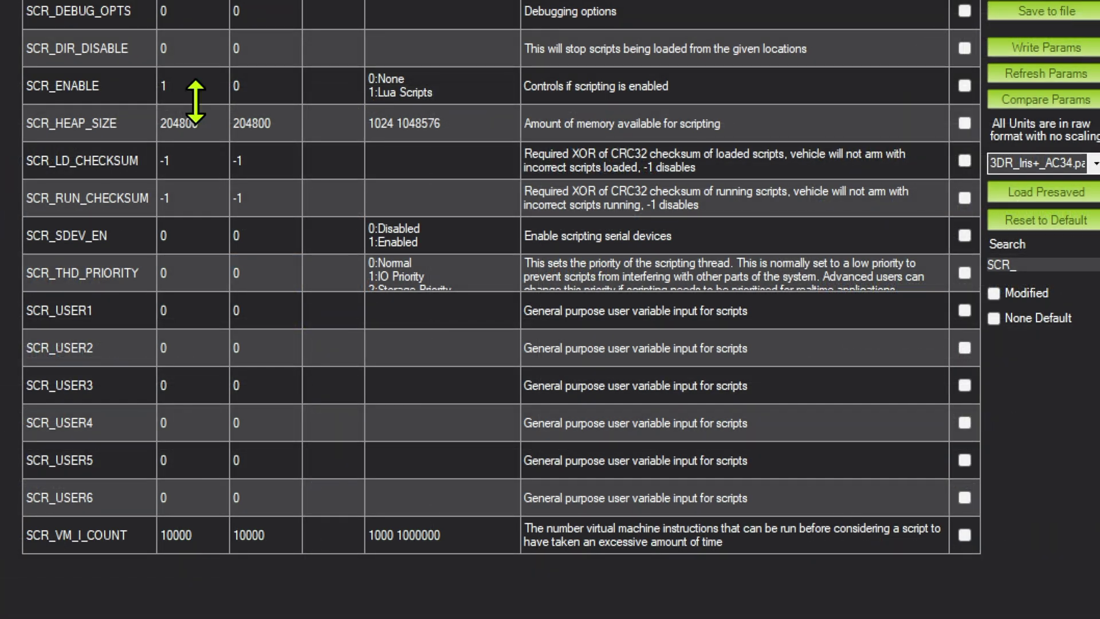
pyautogui.click(204, 133)
pyautogui.write('250000')
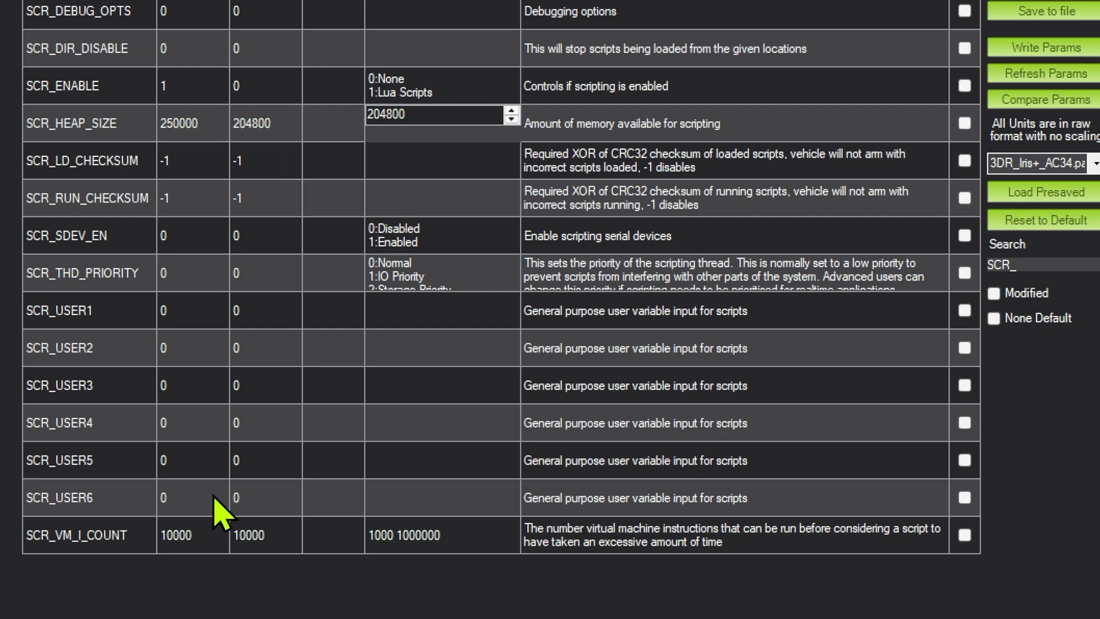
pyautogui.click(193, 539)
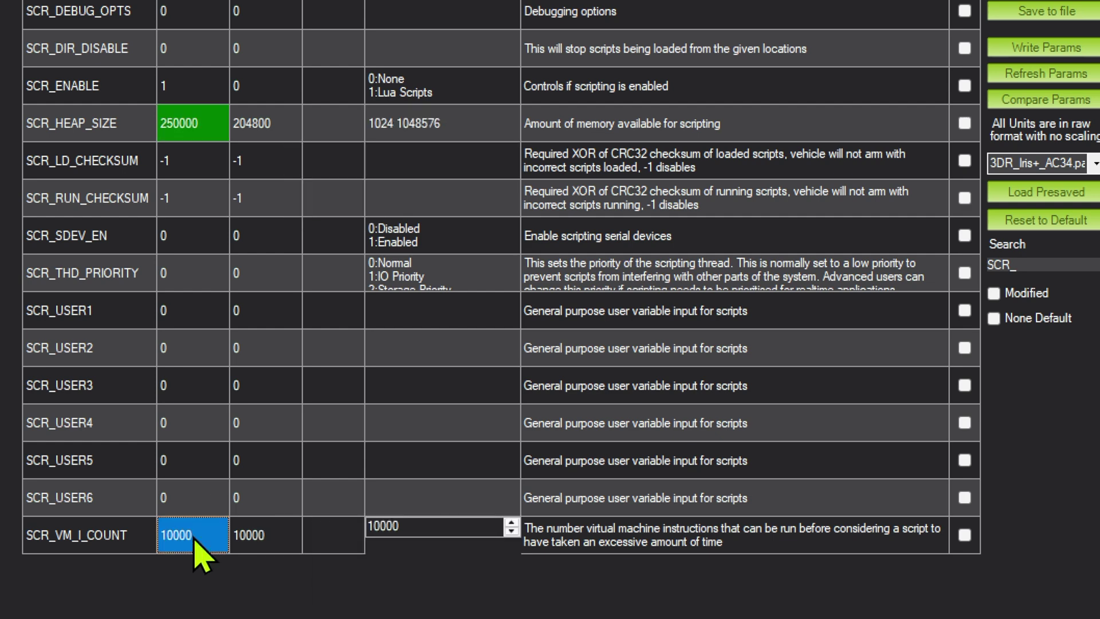
pyautogui.write('2000')
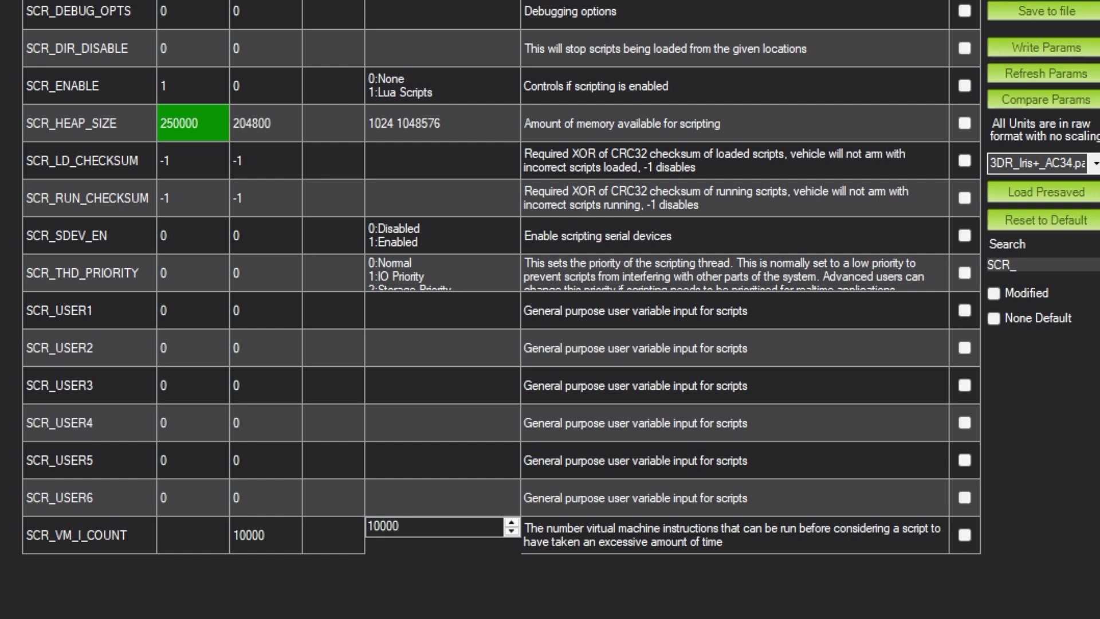
pyautogui.press('Tab')
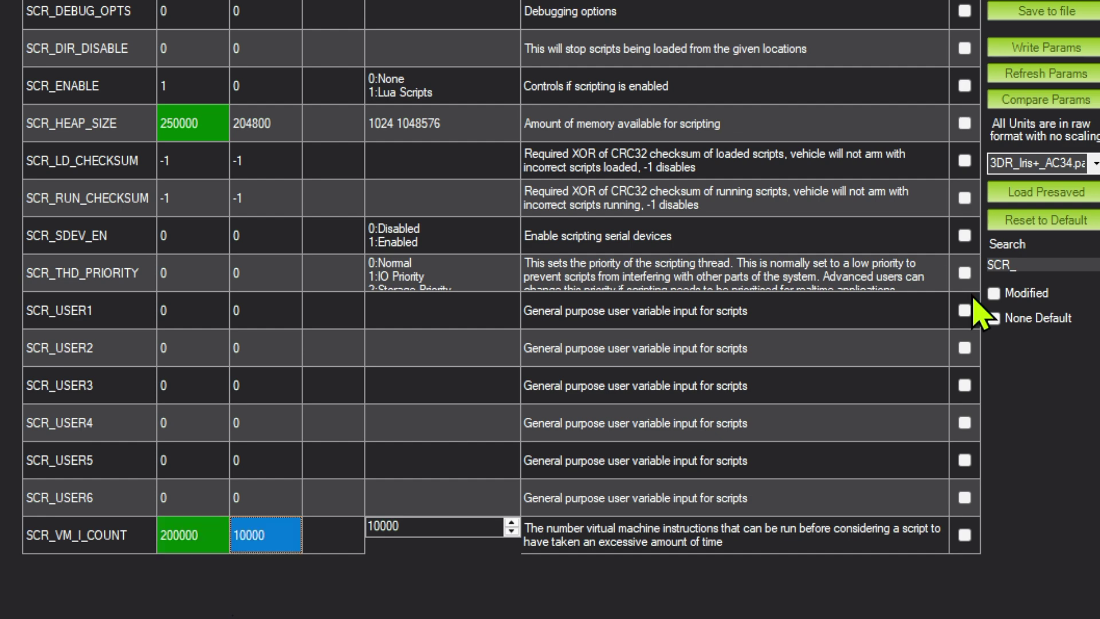
# Step: Write both scripting parameter changes to the vehicle and acknowledge the save and reboot notices
pyautogui.click(1049, 46)
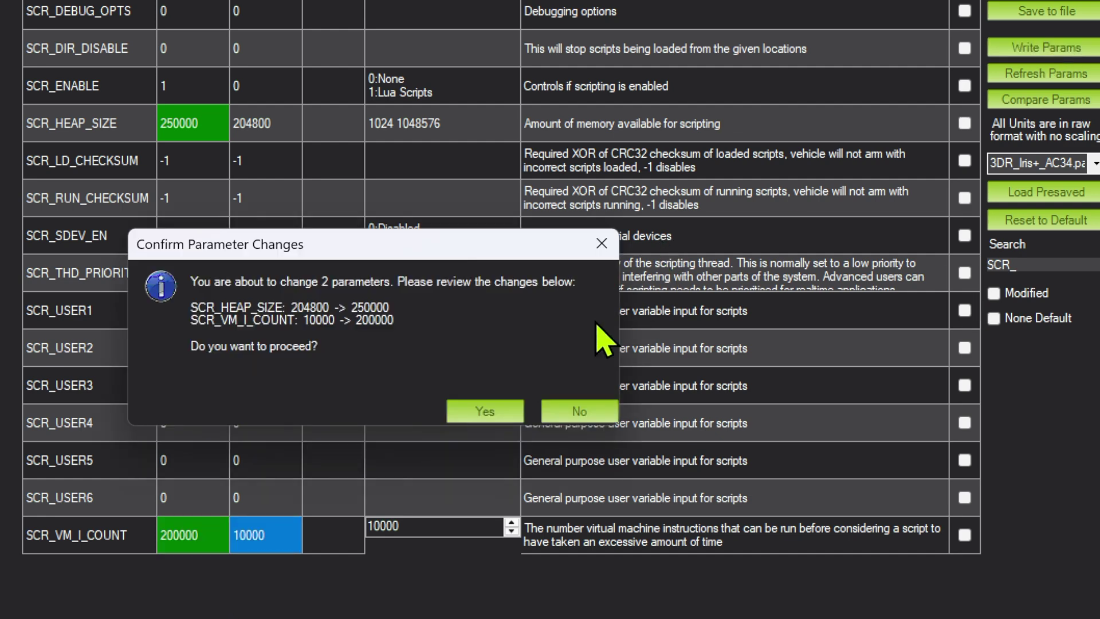
pyautogui.click(482, 410)
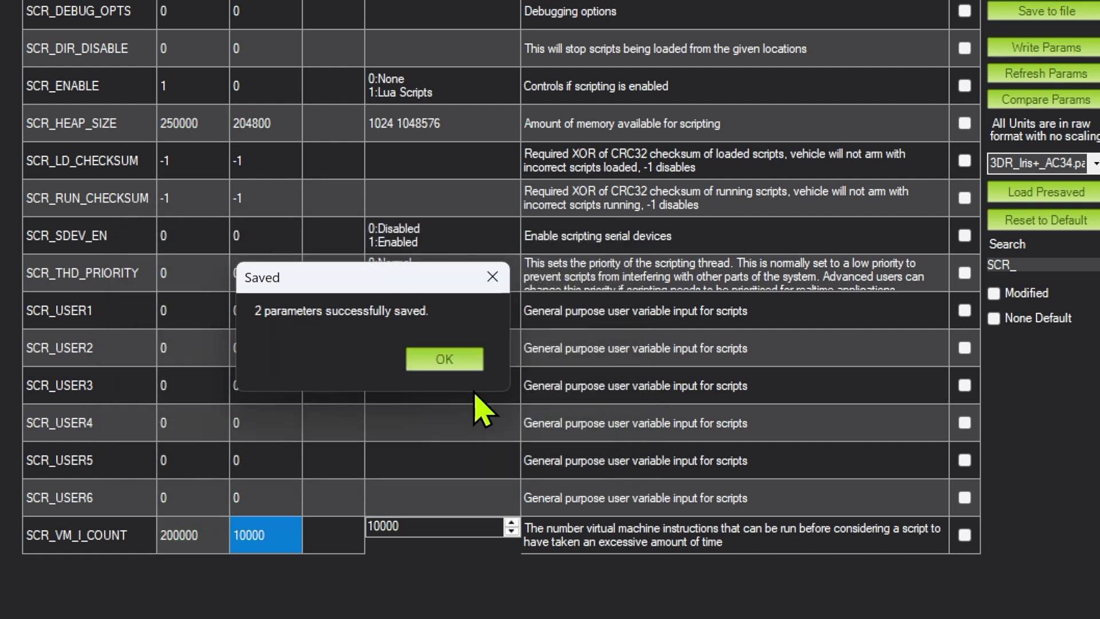
pyautogui.click(439, 360)
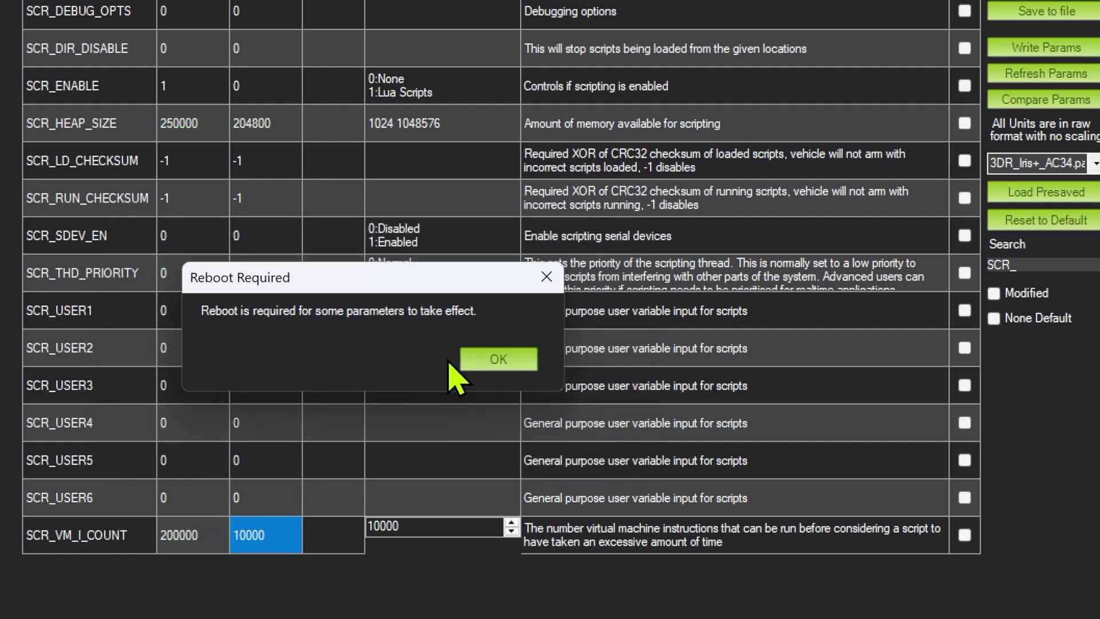
pyautogui.click(482, 360)
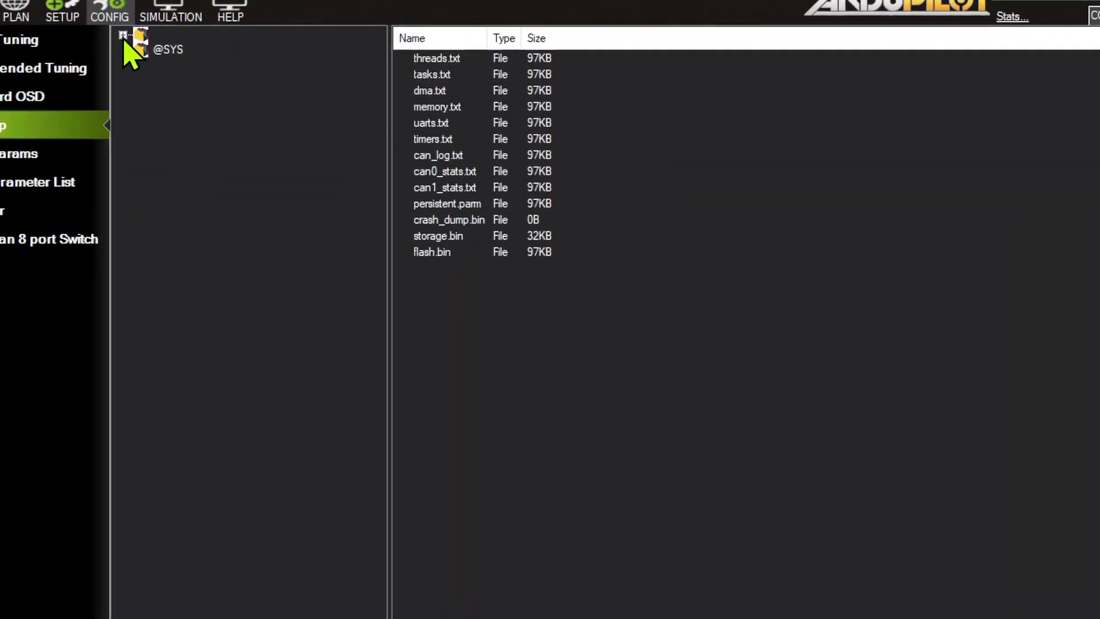
# Step: Open the vehicle's APM scripts folder in MAVFtp and choose Upload from its file list
pyautogui.click(142, 54)
pyautogui.click(201, 55)
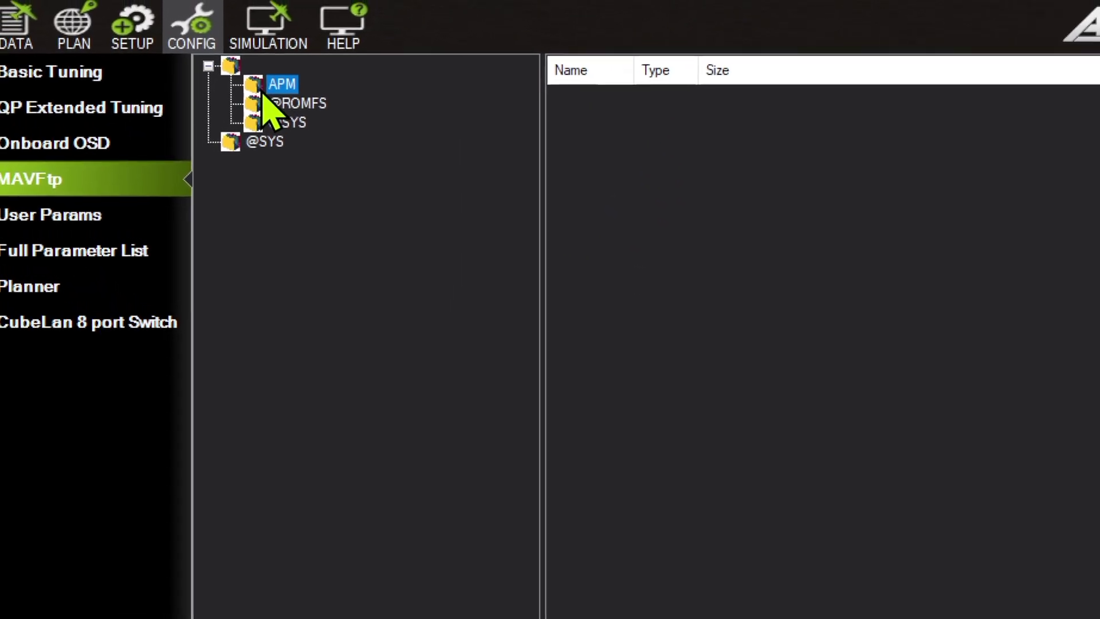
pyautogui.click(246, 90)
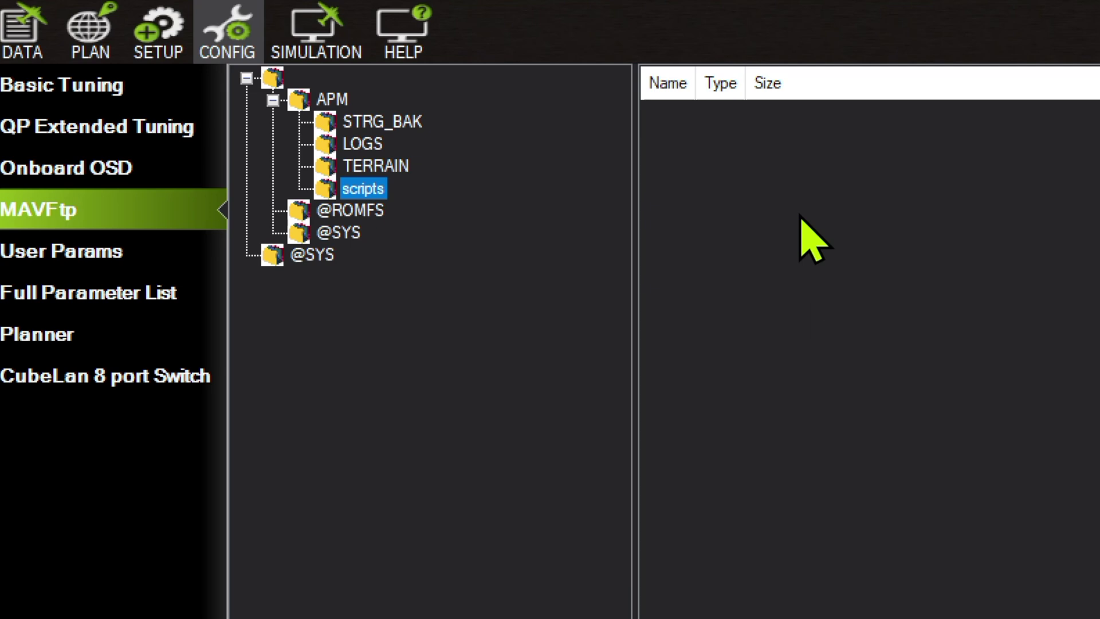
pyautogui.click(774, 179)
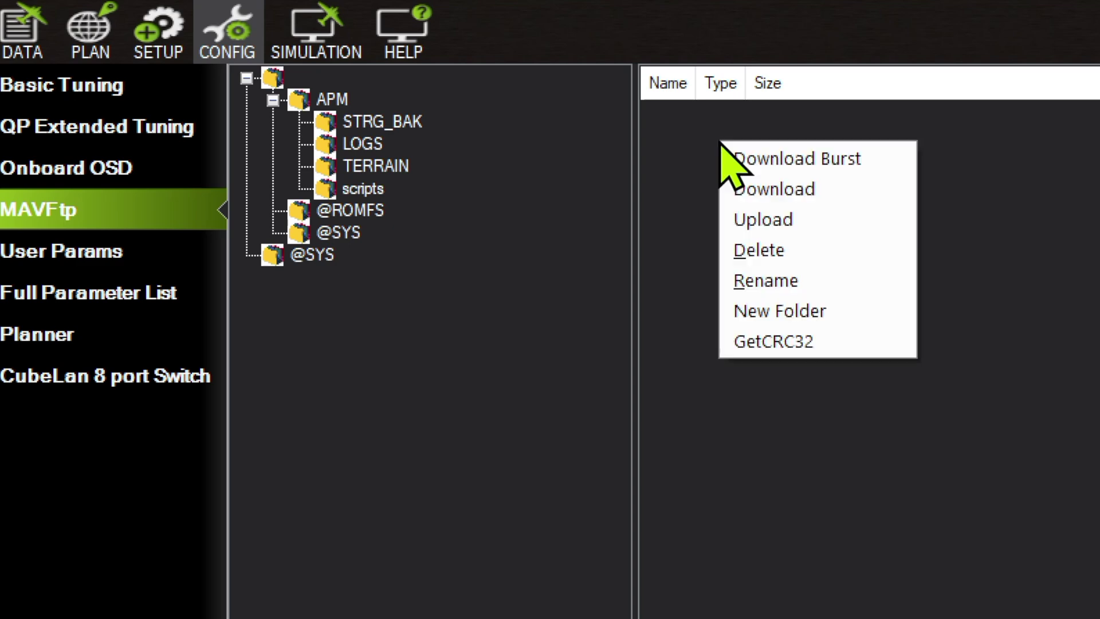
pyautogui.click(768, 218)
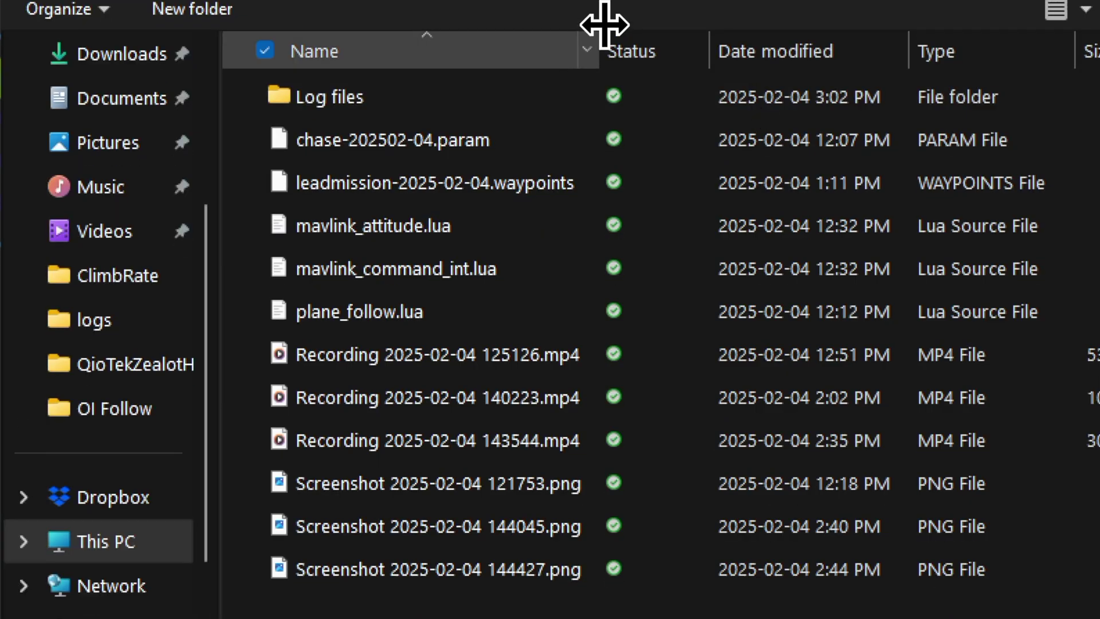
# Step: Browse to the local Ardupilot scripts folder and upload plane_follow.lua to the vehicle
pyautogui.hotkey('alt', 'Up')
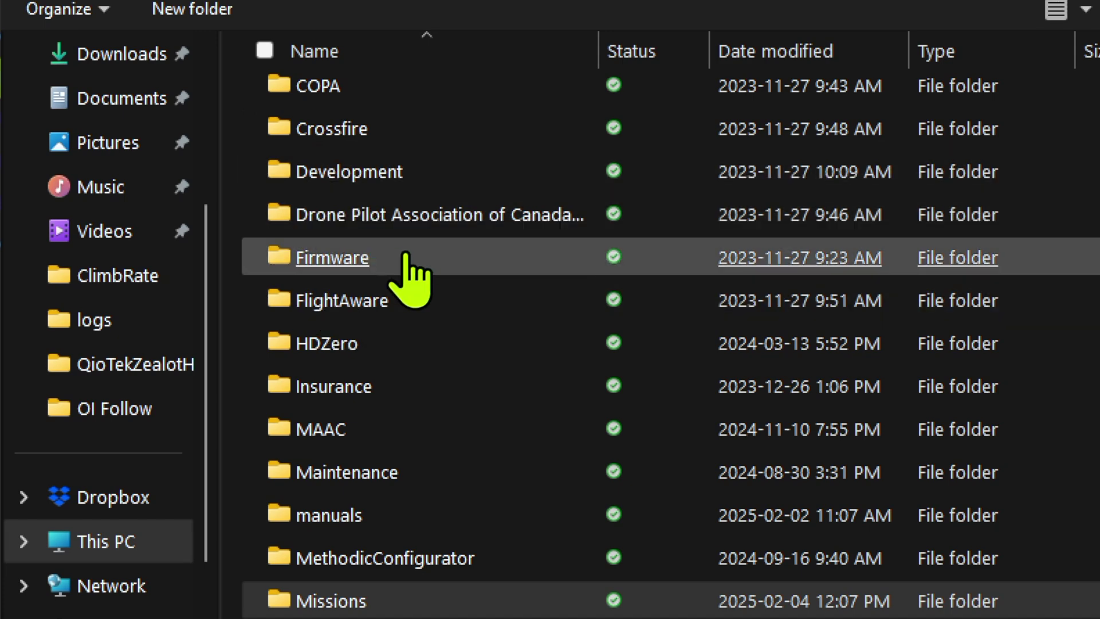
pyautogui.scroll(3, 410, 267)
pyautogui.doubleClick(315, 142)
pyautogui.doubleClick(323, 481)
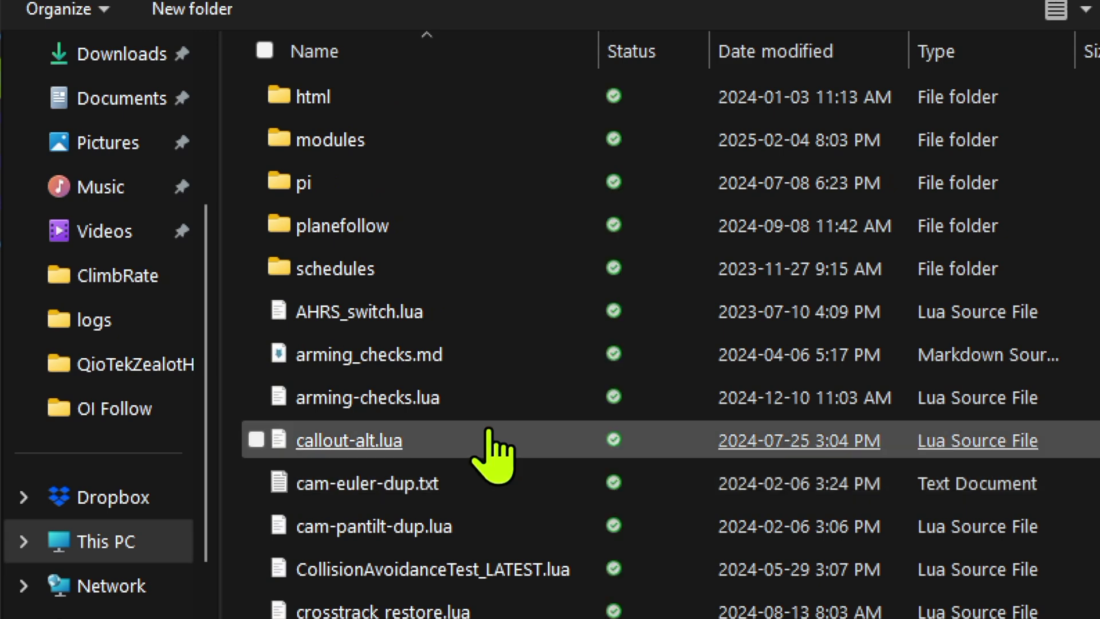
pyautogui.scroll(-10, 484, 484)
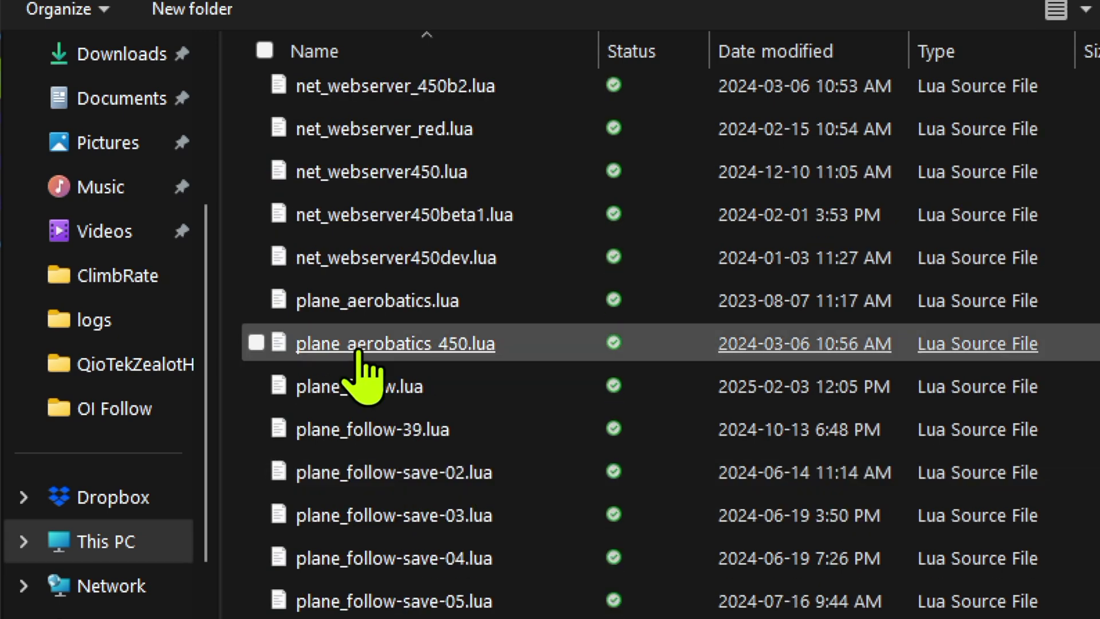
pyautogui.doubleClick(356, 387)
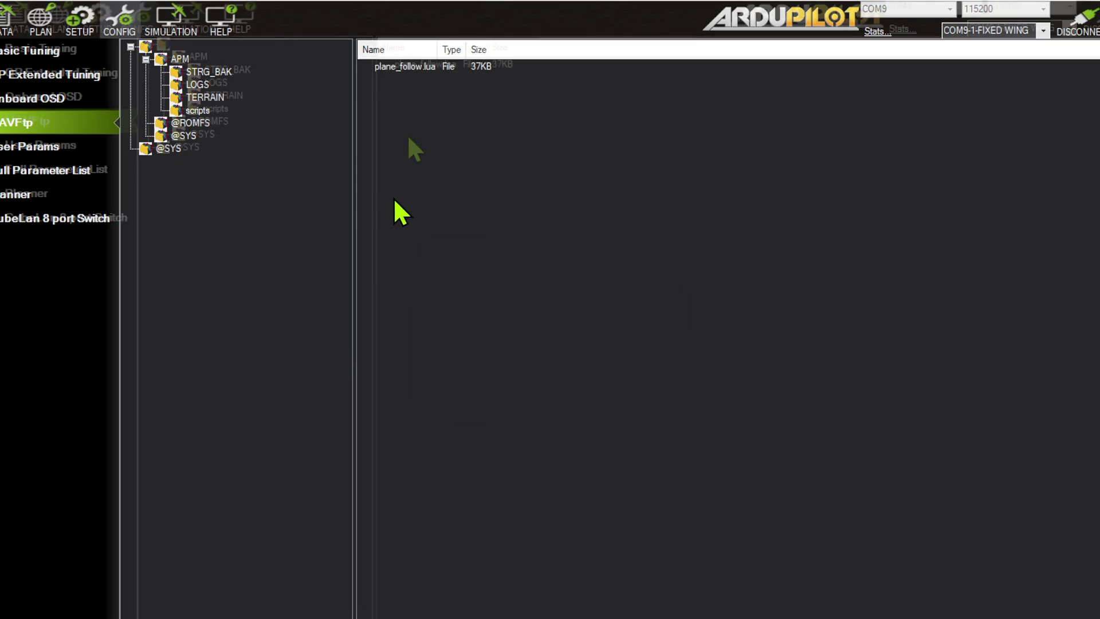
# Step: Create a new folder named modules inside the vehicle's scripts folder
pyautogui.rightClick(408, 139)
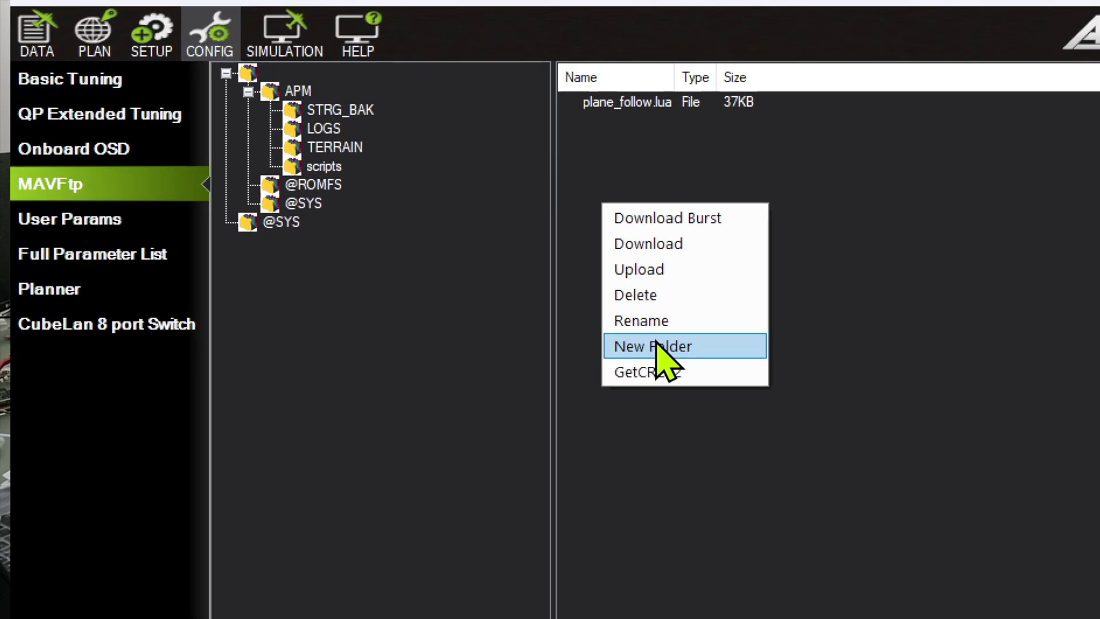
pyautogui.click(656, 345)
pyautogui.write('mod')
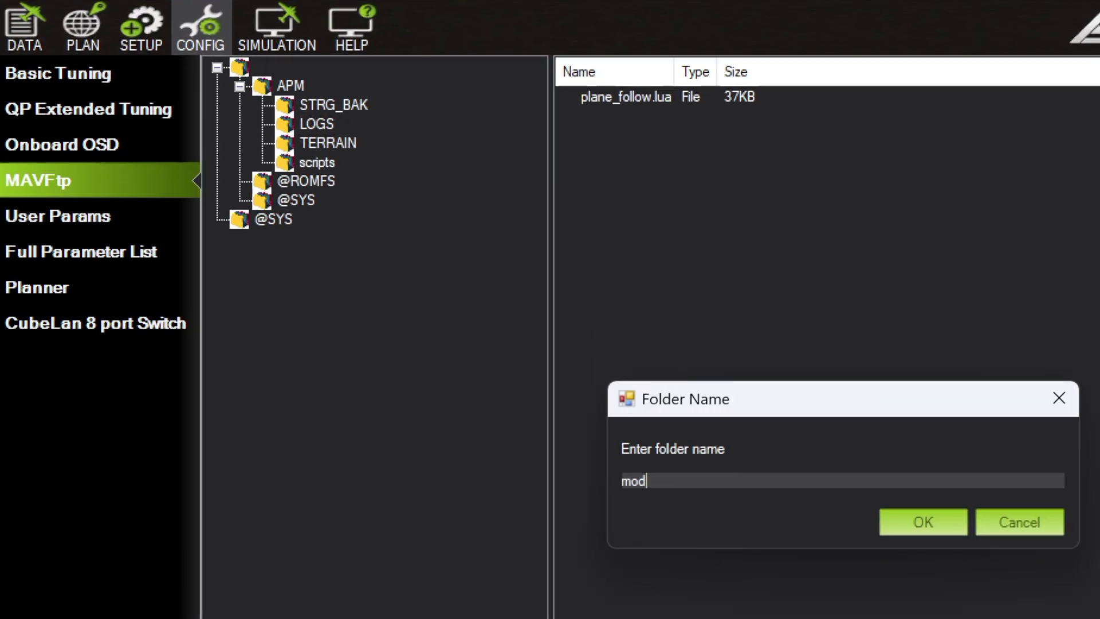
pyautogui.press('Return')
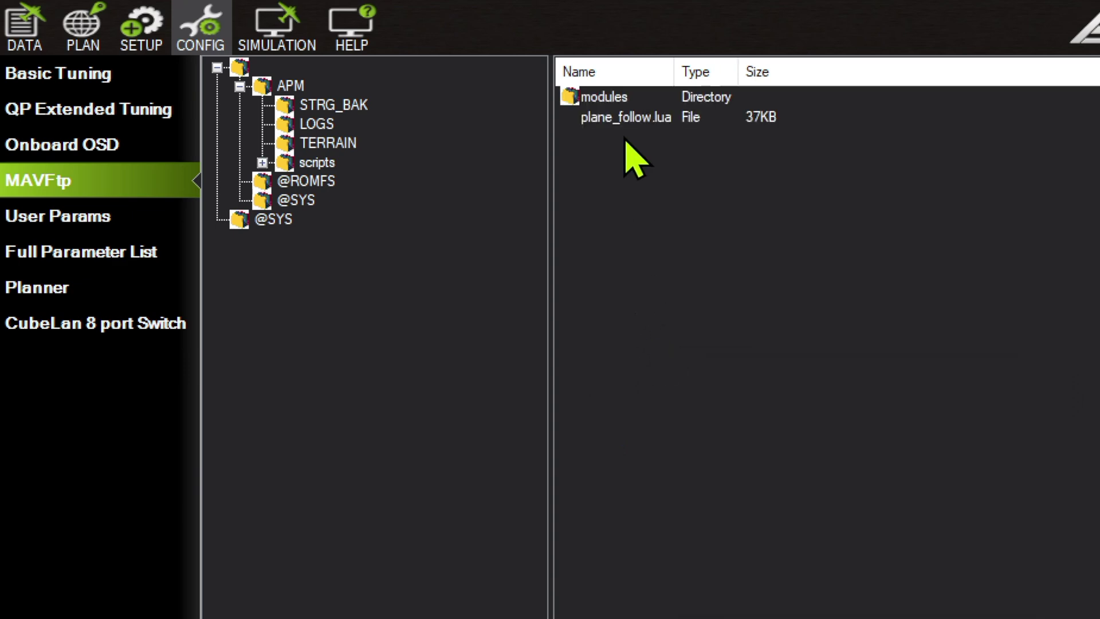
# Step: Open the empty modules folder and choose Upload from its file list
pyautogui.click(607, 97)
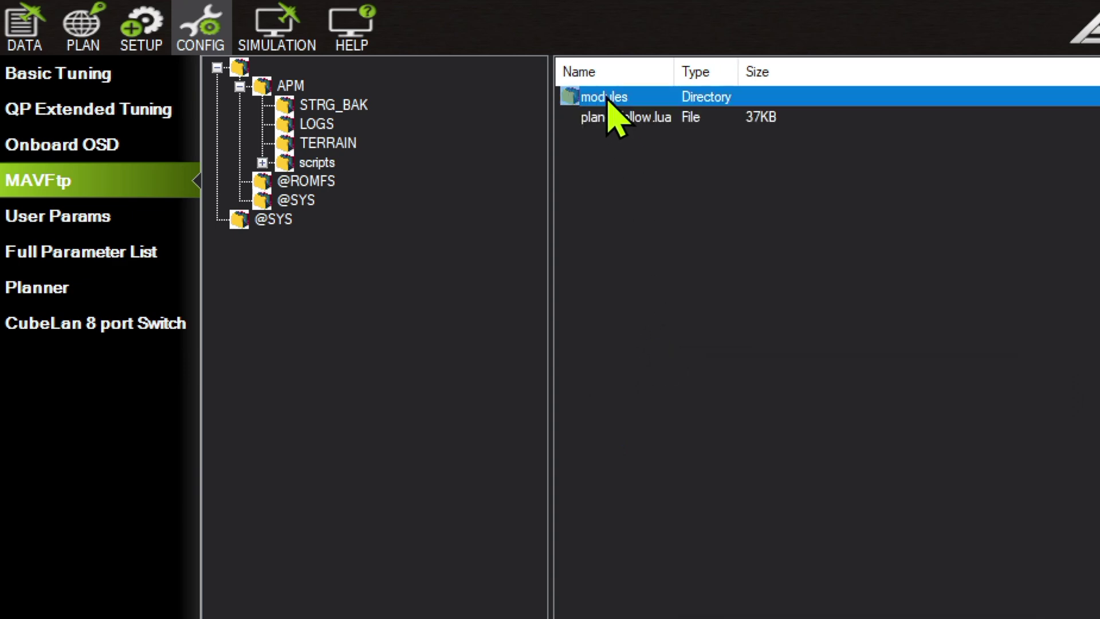
pyautogui.doubleClick(278, 164)
pyautogui.click(341, 182)
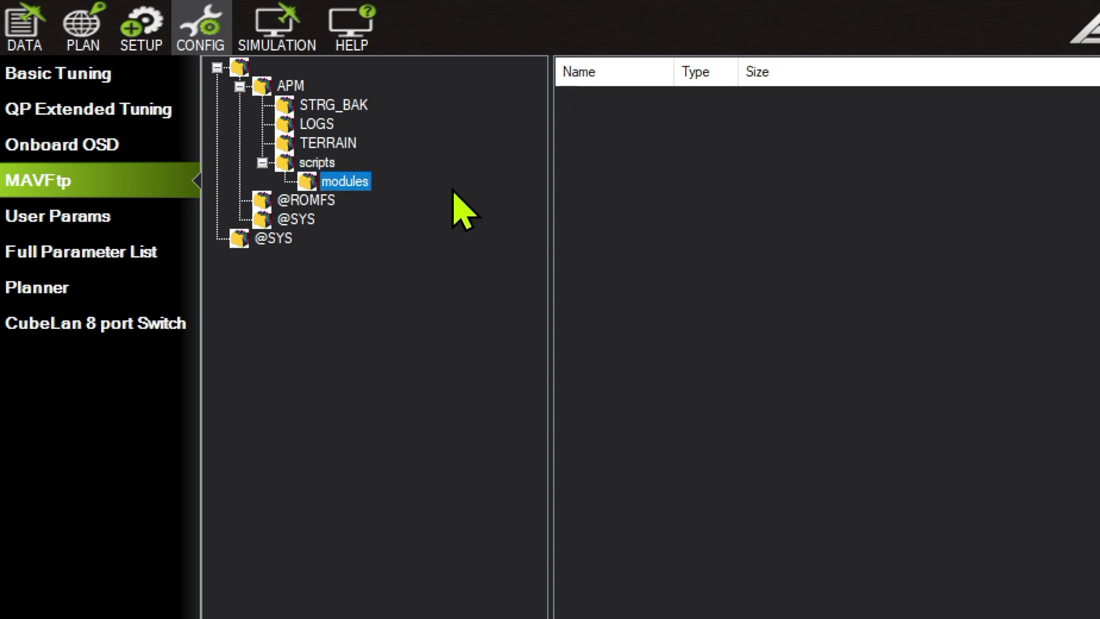
pyautogui.click(614, 163)
pyautogui.rightClick(613, 164)
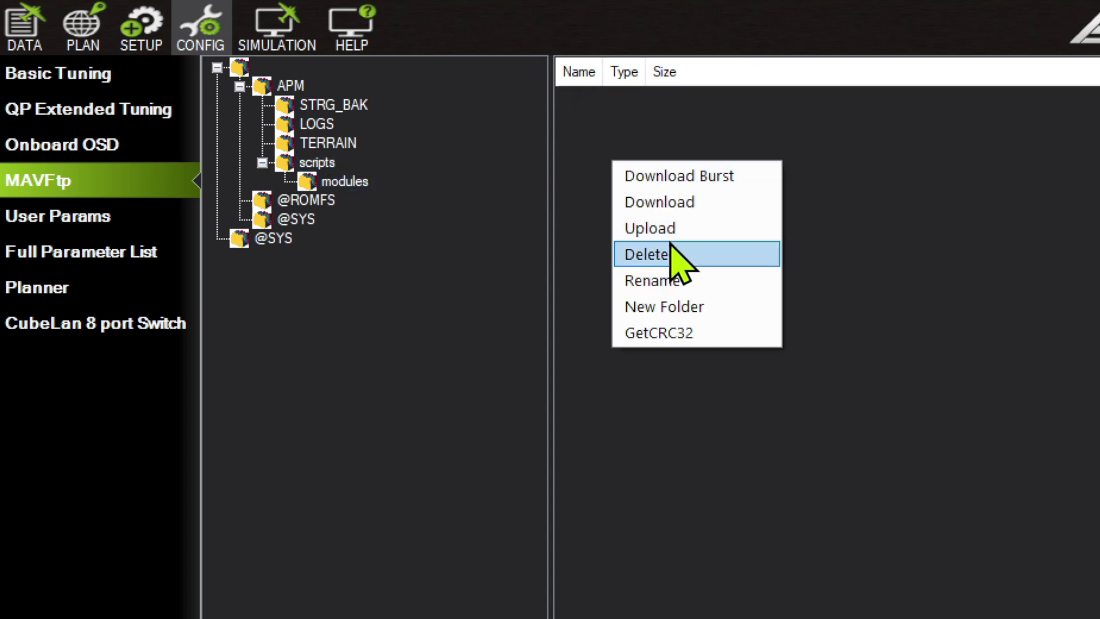
pyautogui.click(670, 238)
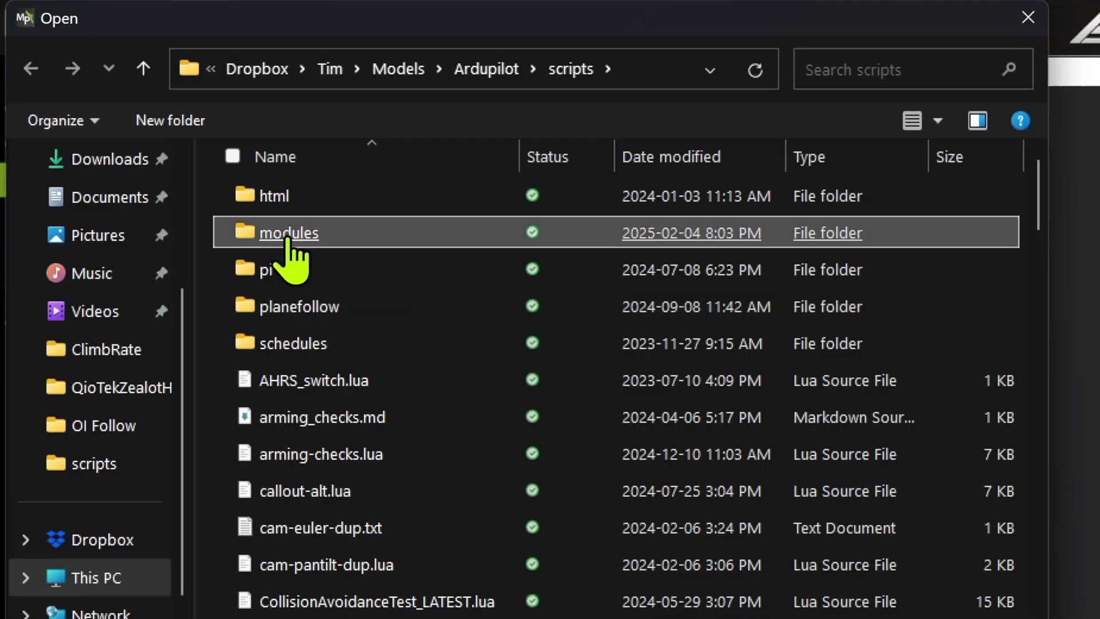
# Step: Open the local modules folder and select mavlink_attitude.lua, speedpid.lua, mavlink_command_int.lua and mavlink_msgs.lua for upload
pyautogui.doubleClick(287, 233)
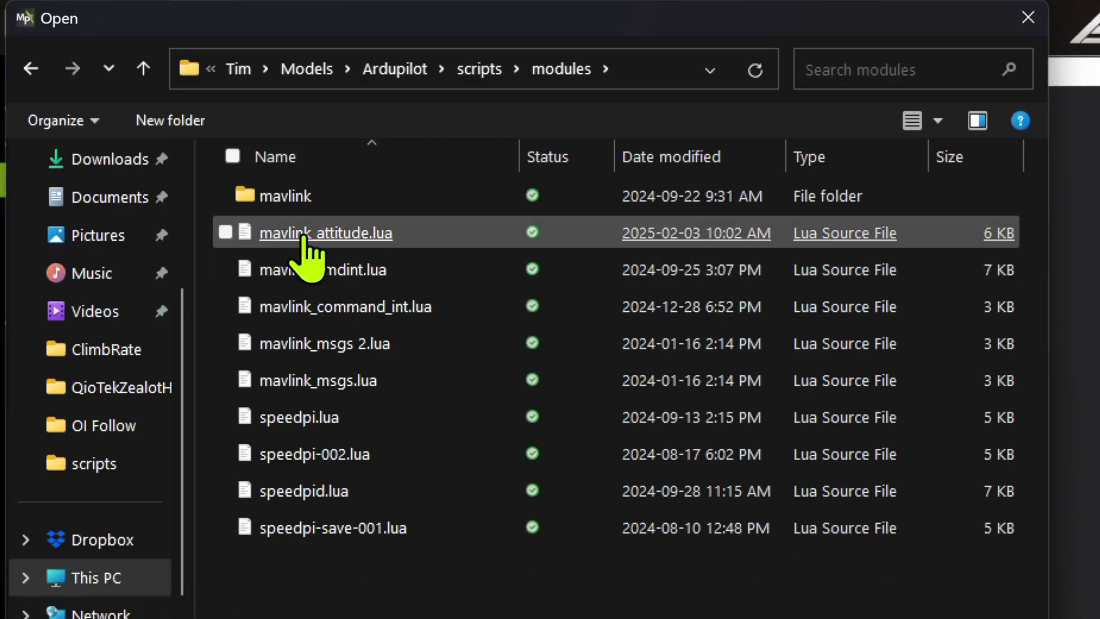
pyautogui.click(224, 234)
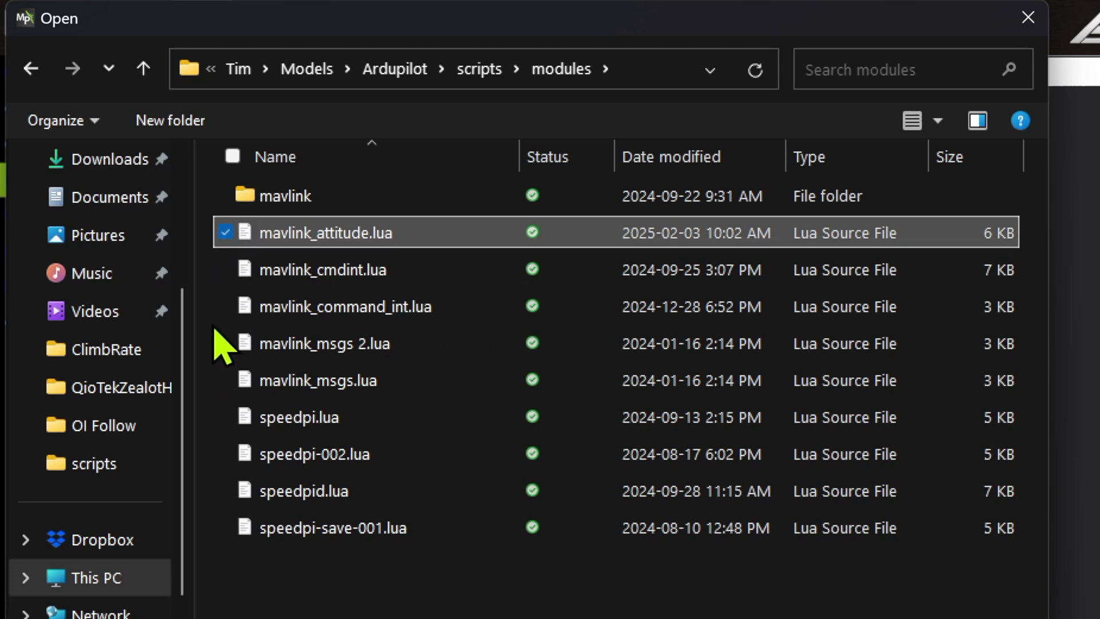
pyautogui.click(225, 491)
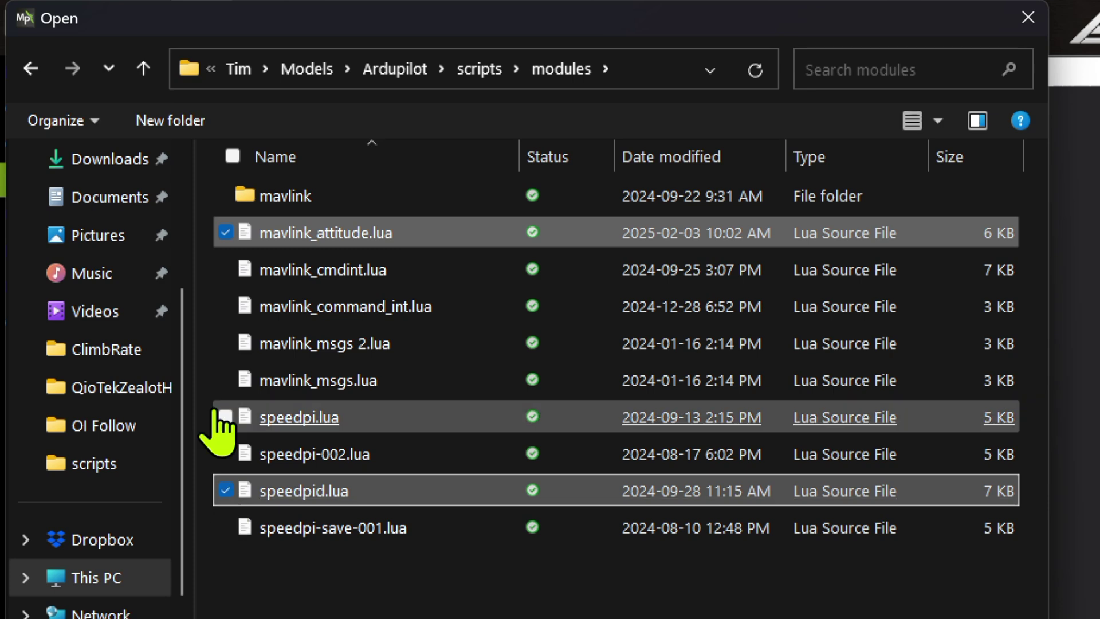
pyautogui.click(225, 308)
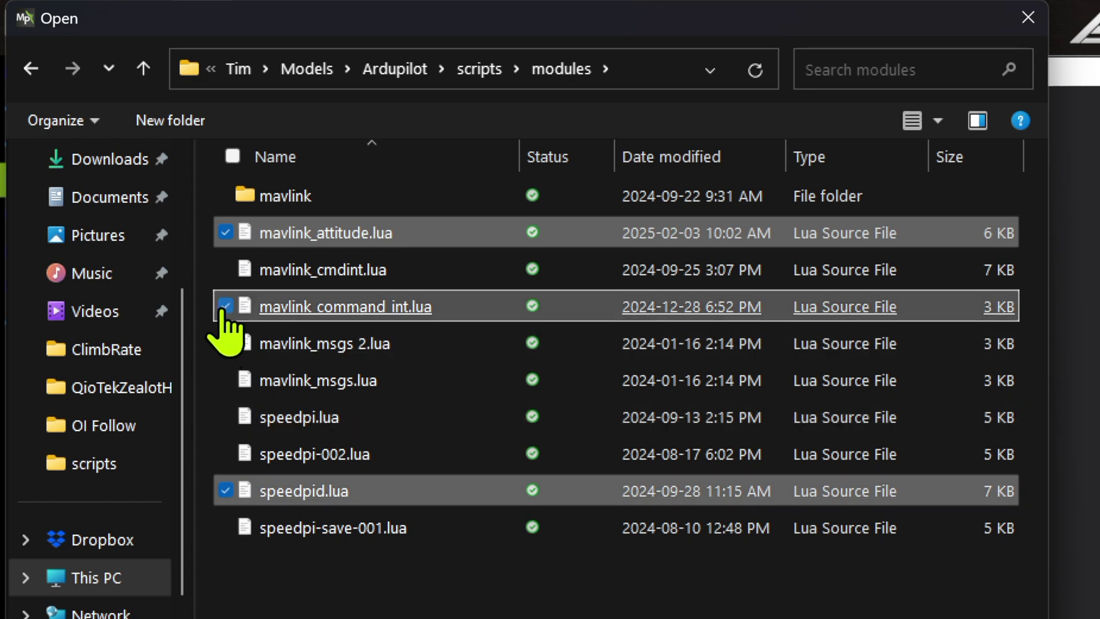
pyautogui.click(225, 380)
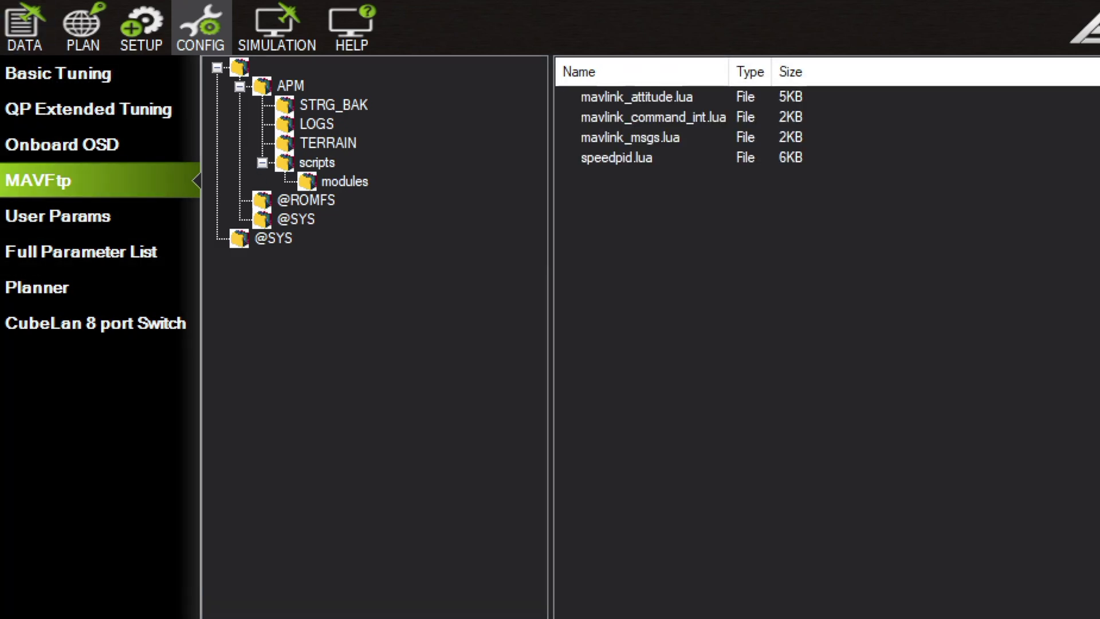
# Step: Run Preflight_Reboot_Shutdown from the Flight Data Actions panel and confirm the reboot
pyautogui.click(31, 36)
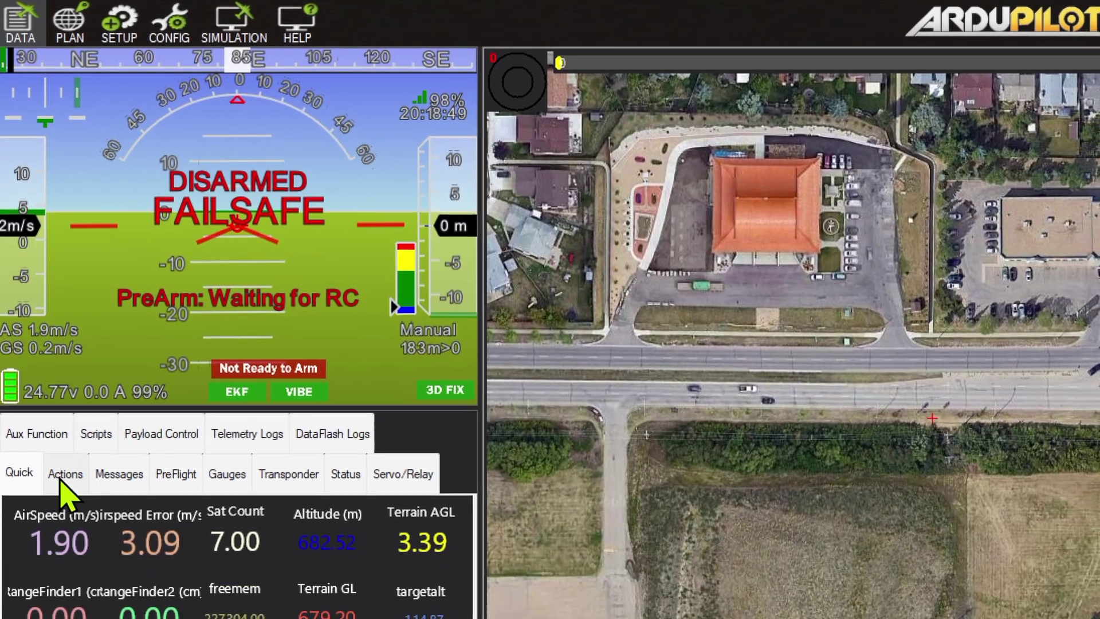
pyautogui.click(70, 518)
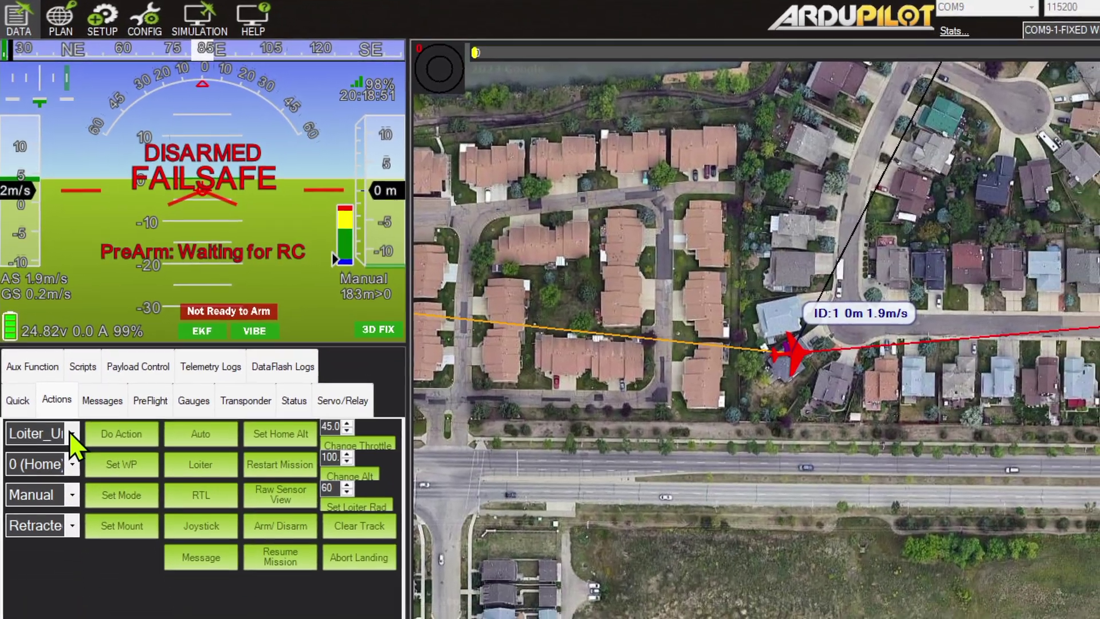
pyautogui.click(70, 434)
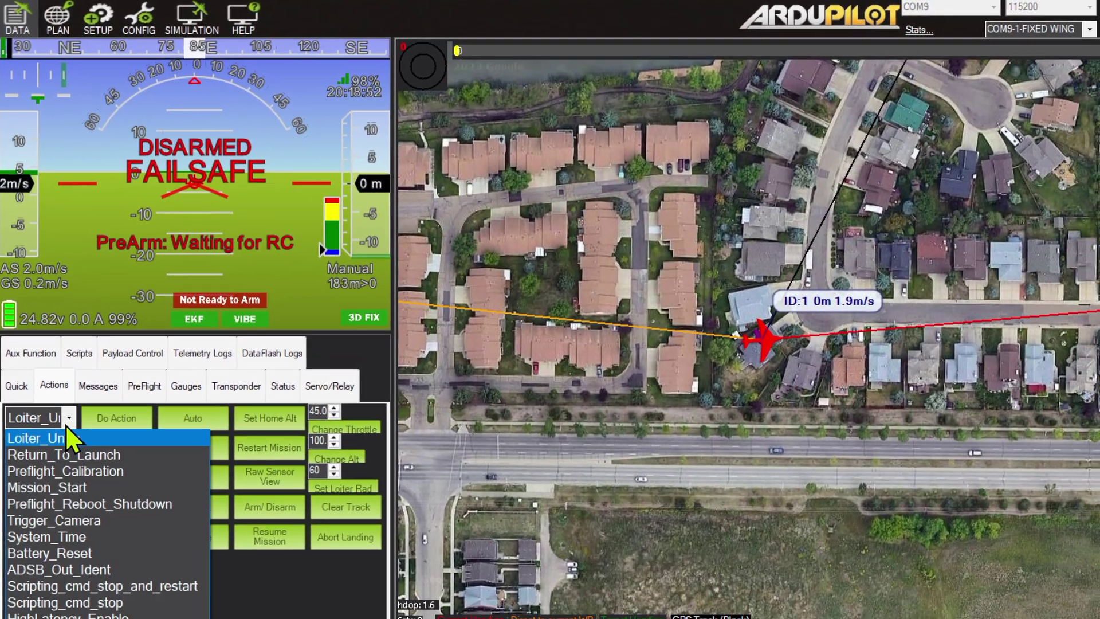
pyautogui.click(72, 510)
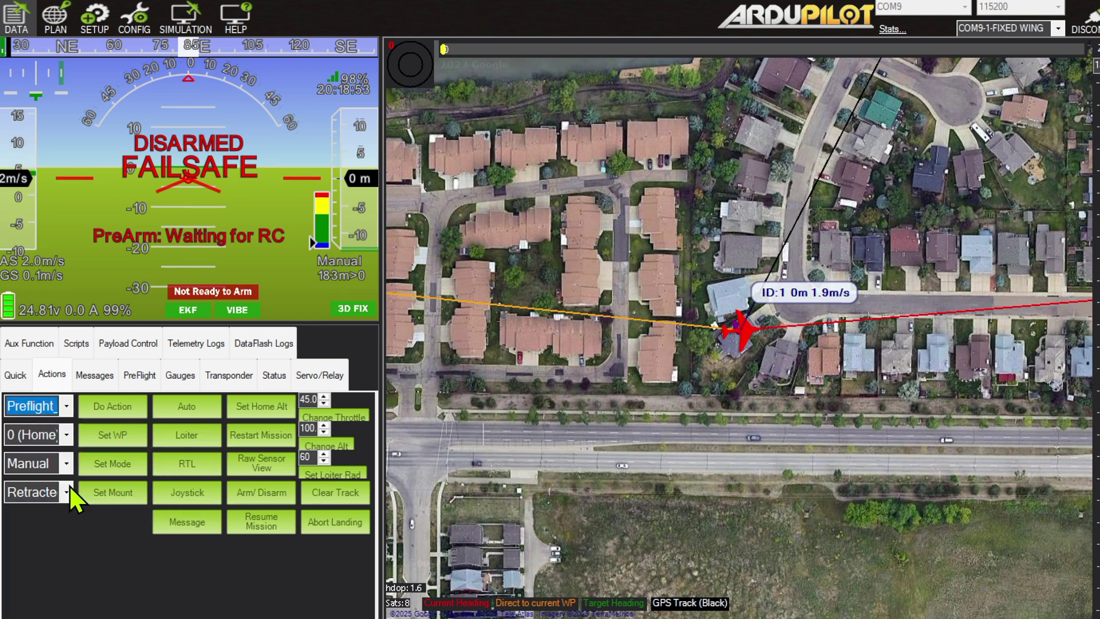
pyautogui.click(101, 401)
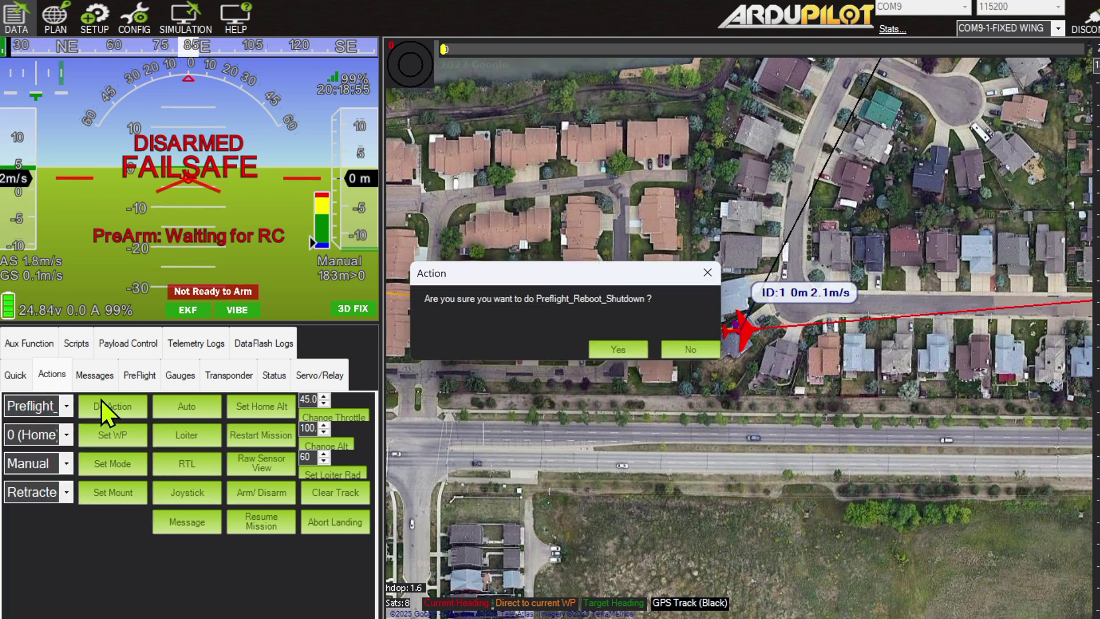
pyautogui.click(621, 349)
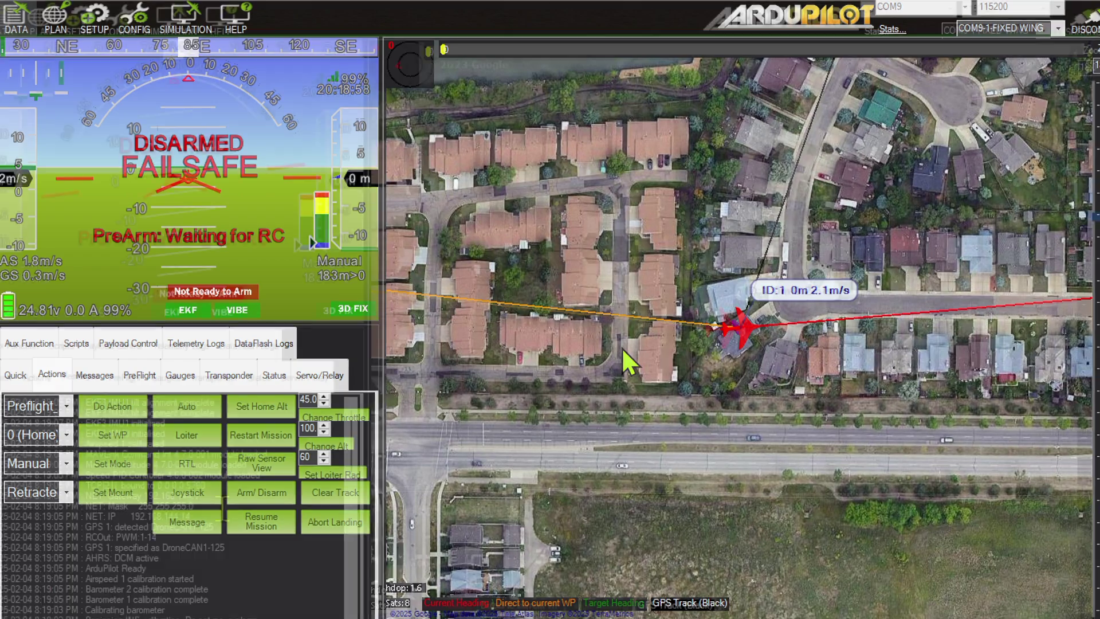
# Step: Find the Plane Follow 4.7.0-048 script-loaded line in the Messages log
pyautogui.click(95, 374)
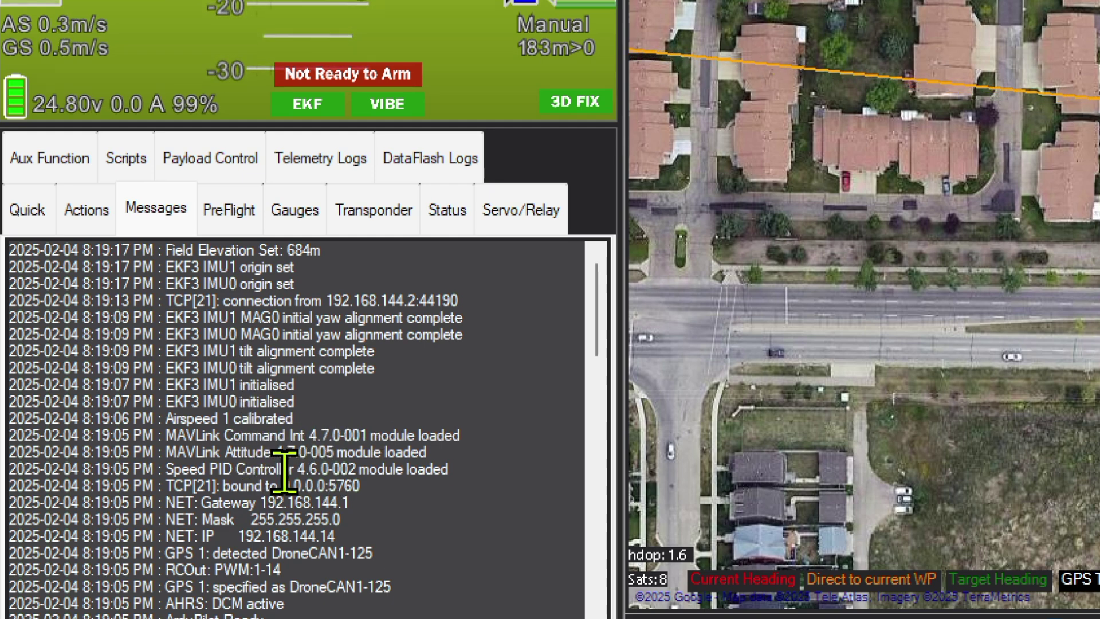
pyautogui.moveTo(393, 281); pyautogui.dragTo(152, 285)
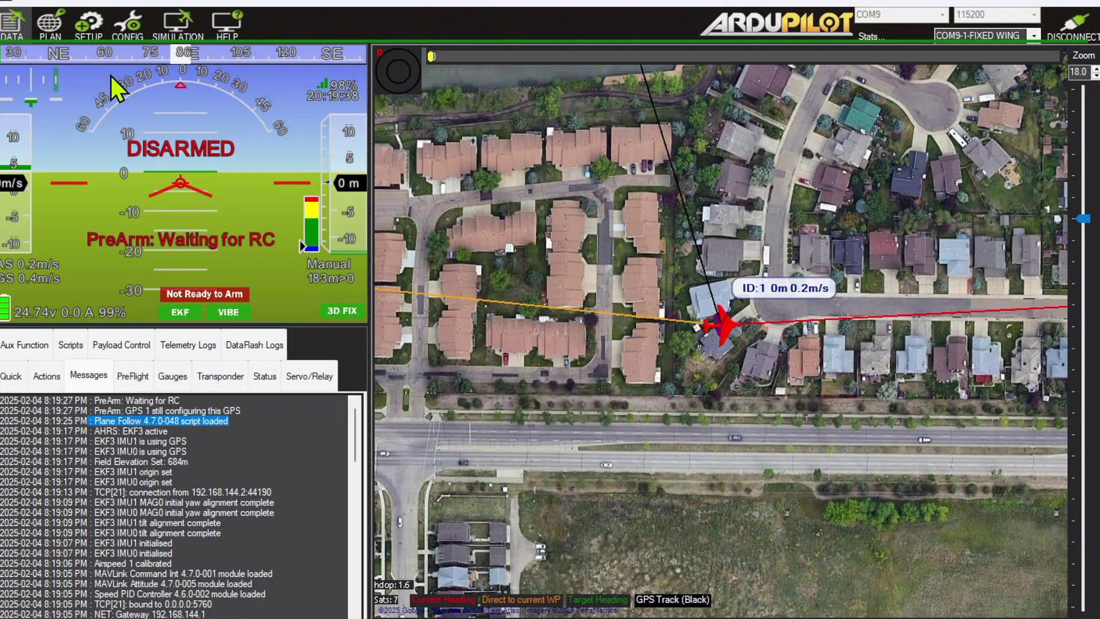
pyautogui.click(126, 23)
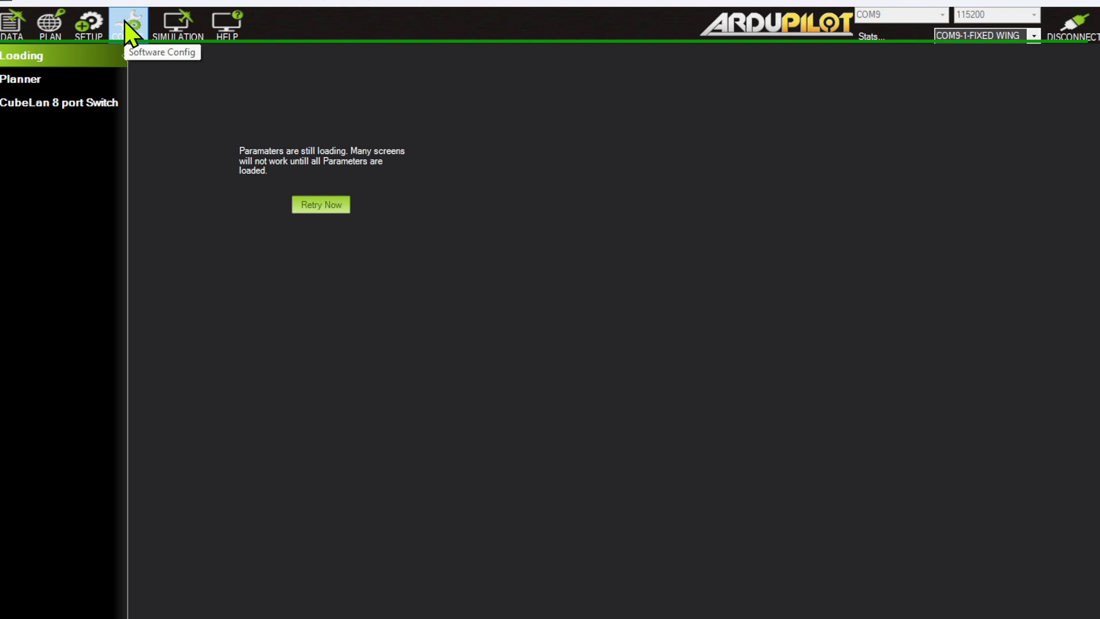
# Step: Retry fetching the vehicle parameters and open the Full Parameter List
pyautogui.click(343, 210)
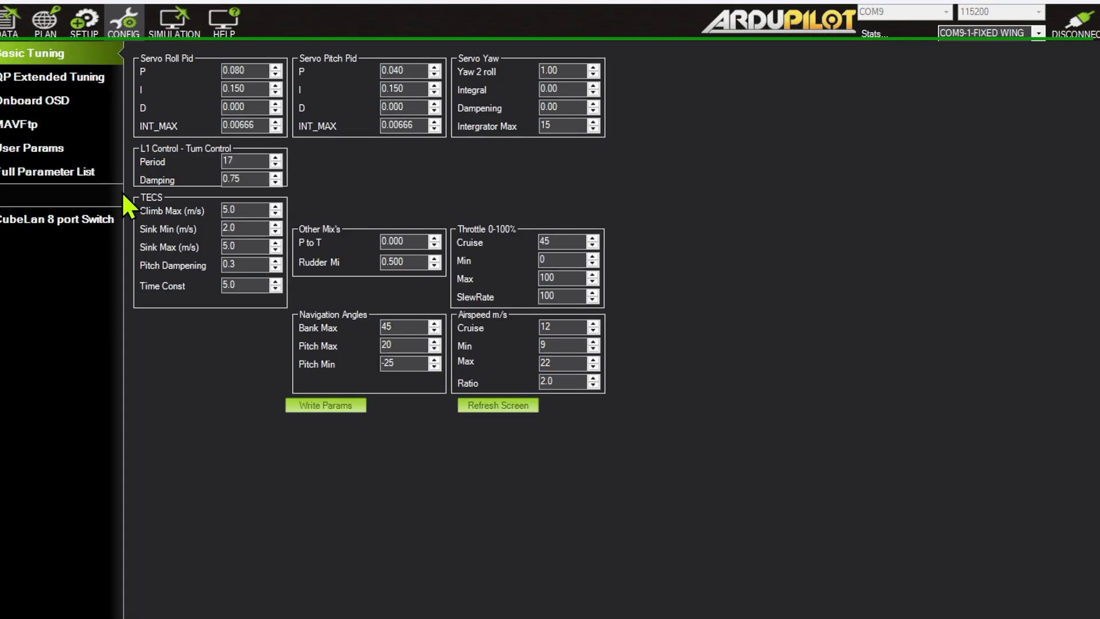
pyautogui.click(52, 171)
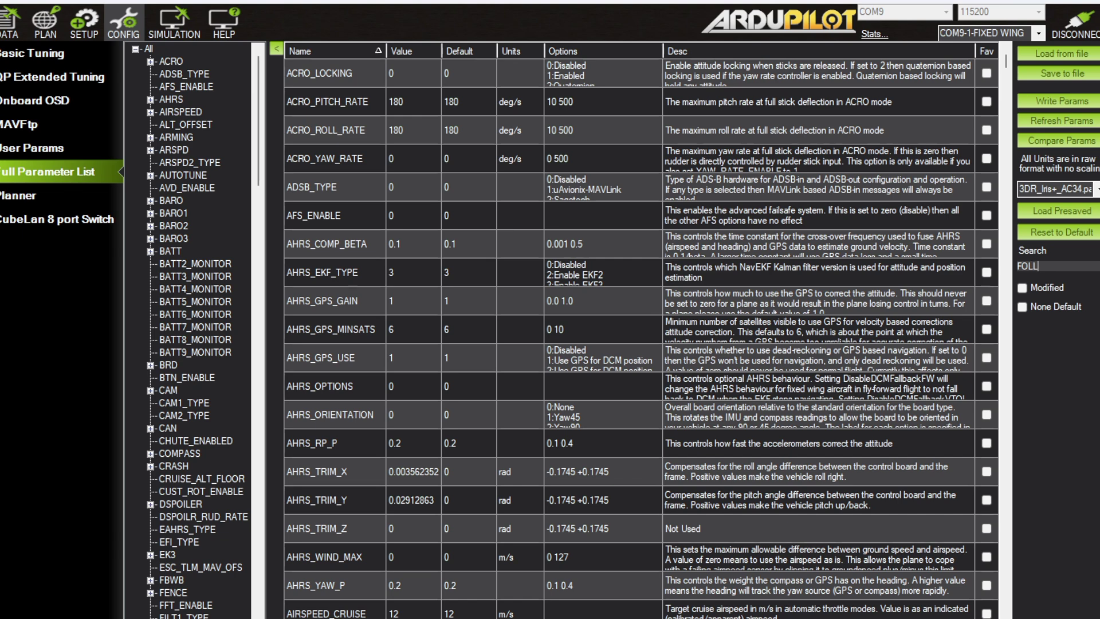
# Step: Search for FOLL_, set FOLL_ENABLE to 1 and write it to the vehicle
pyautogui.write('_')
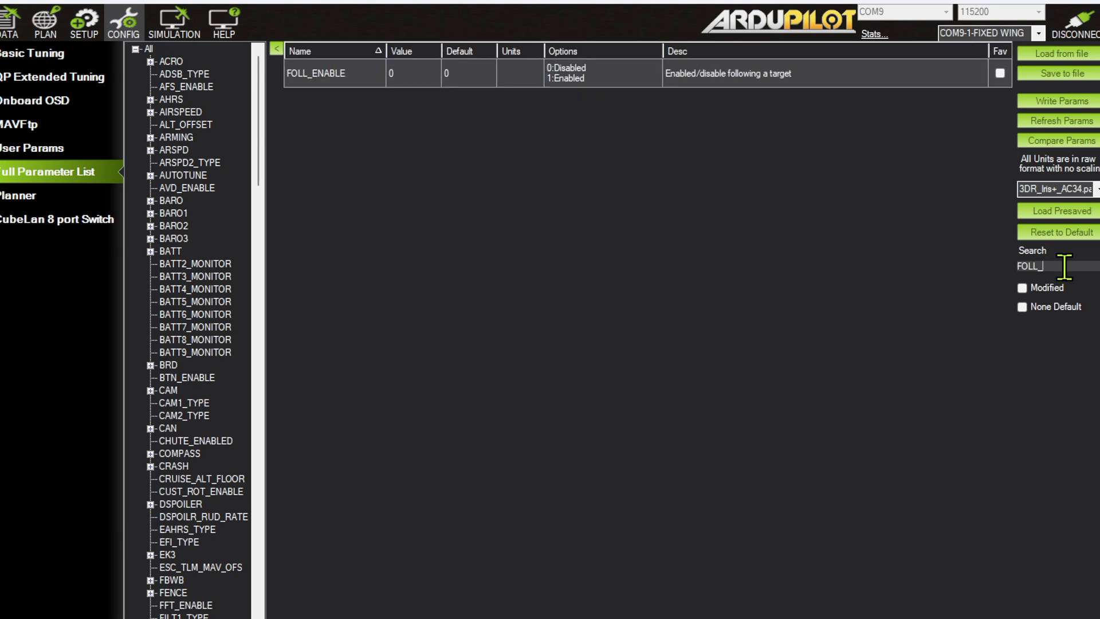
pyautogui.click(405, 79)
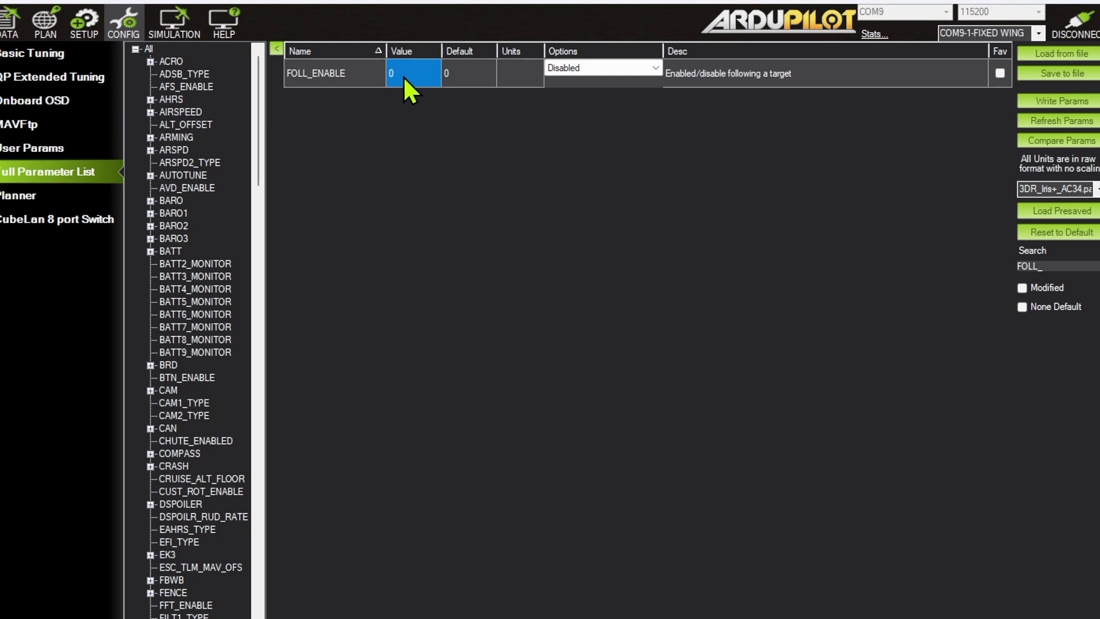
pyautogui.click(403, 75)
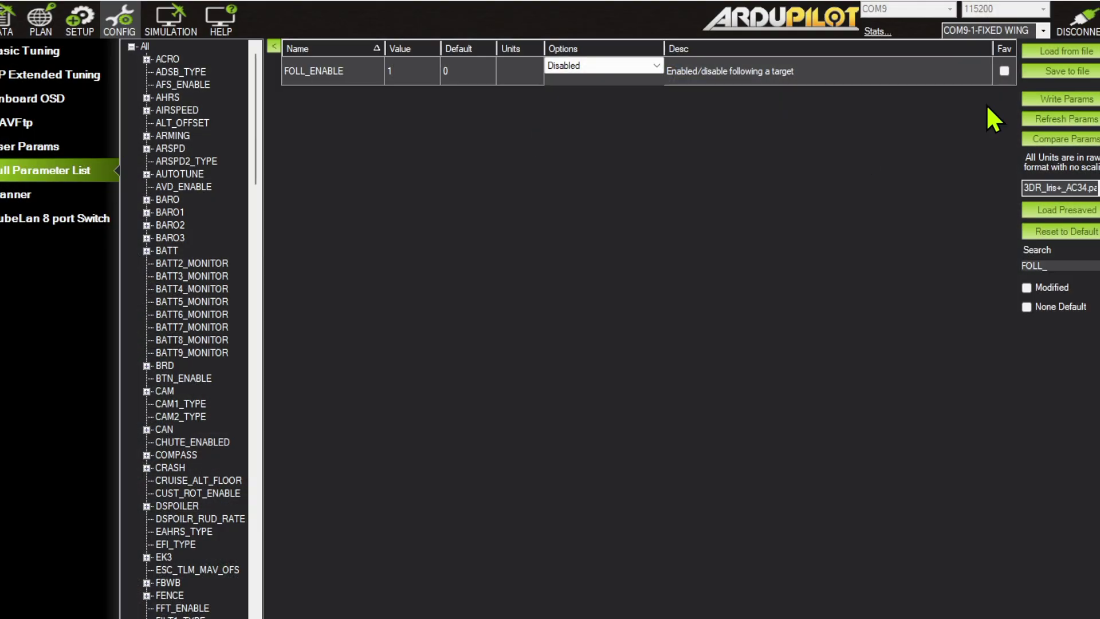
pyautogui.click(1045, 98)
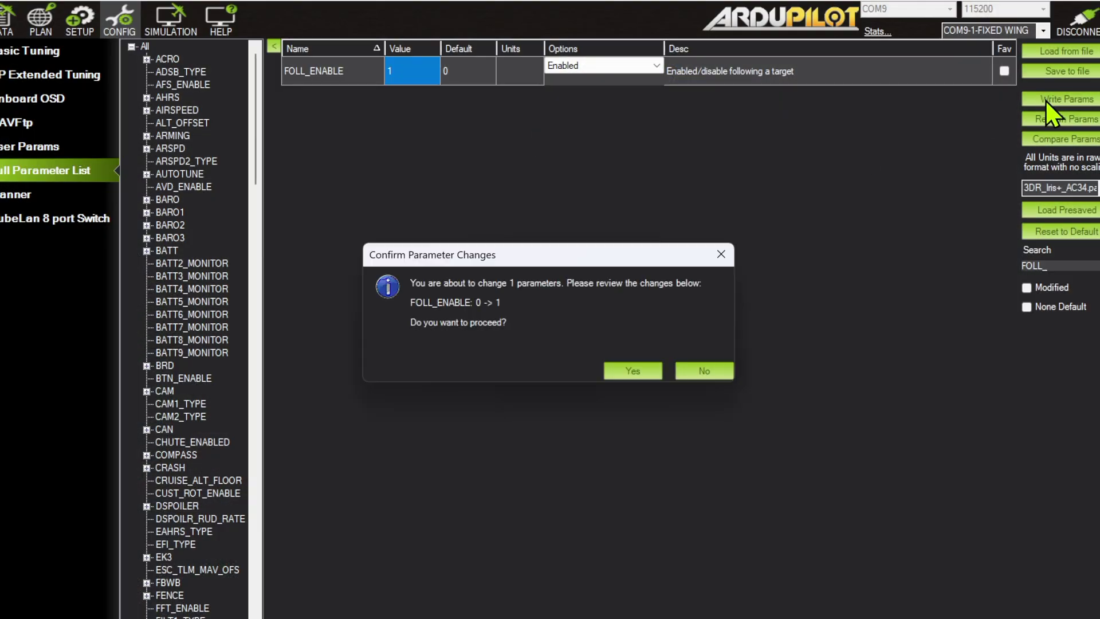
pyautogui.click(638, 371)
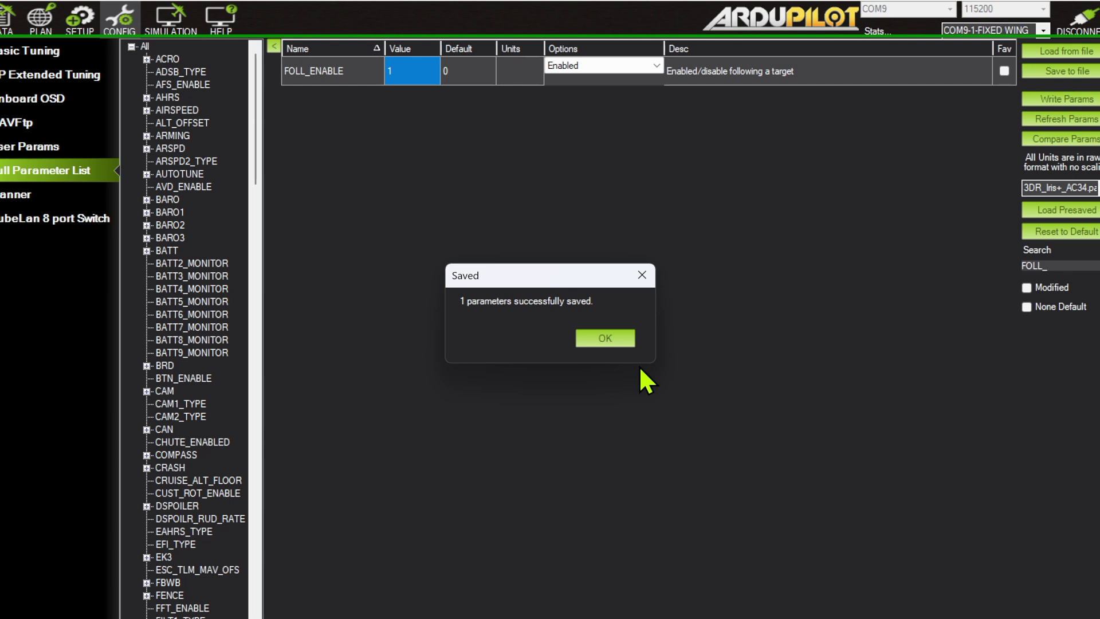
pyautogui.click(610, 341)
# Step: Accept the full parameter refresh and set FOLL_ALT_TYPE to 3
pyautogui.click(724, 336)
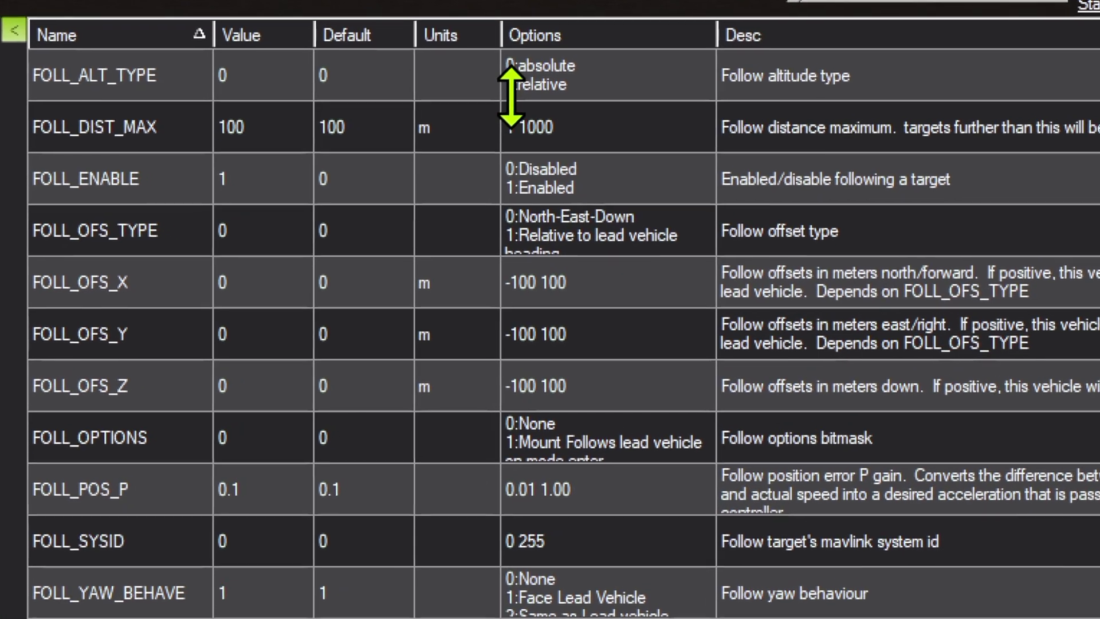
pyautogui.moveTo(515, 108); pyautogui.dragTo(520, 211)
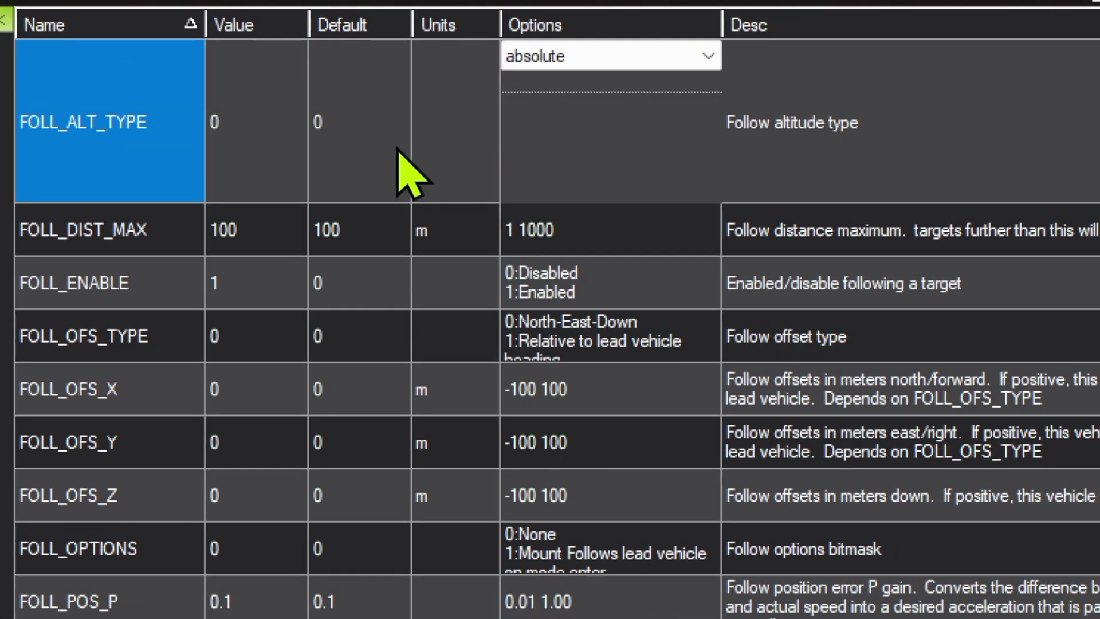
pyautogui.click(232, 134)
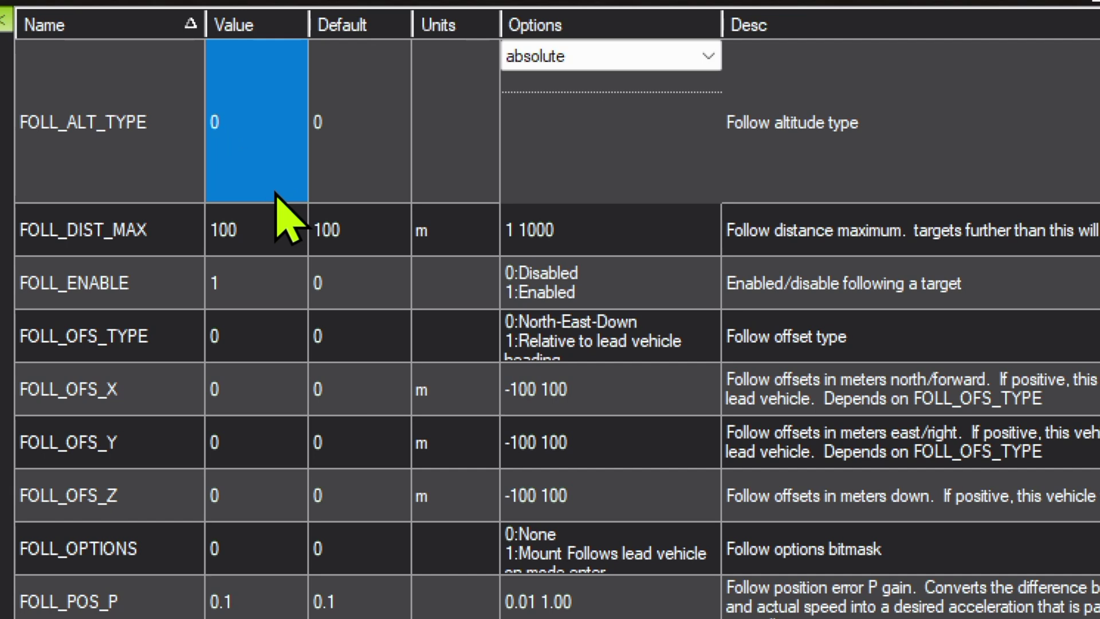
pyautogui.write('3')
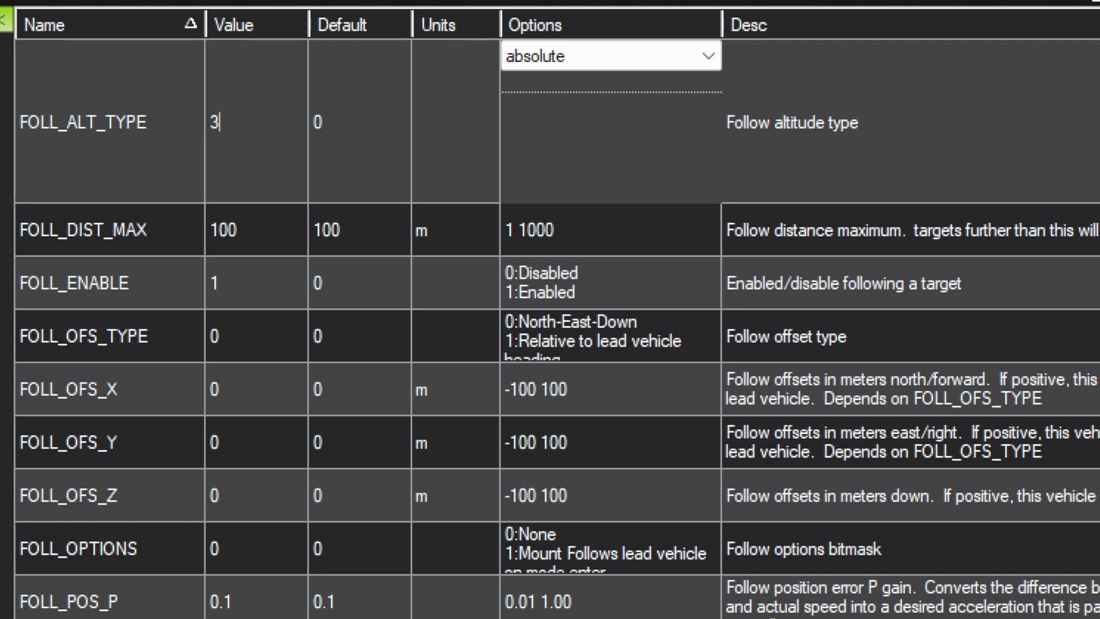
pyautogui.press('Tab')
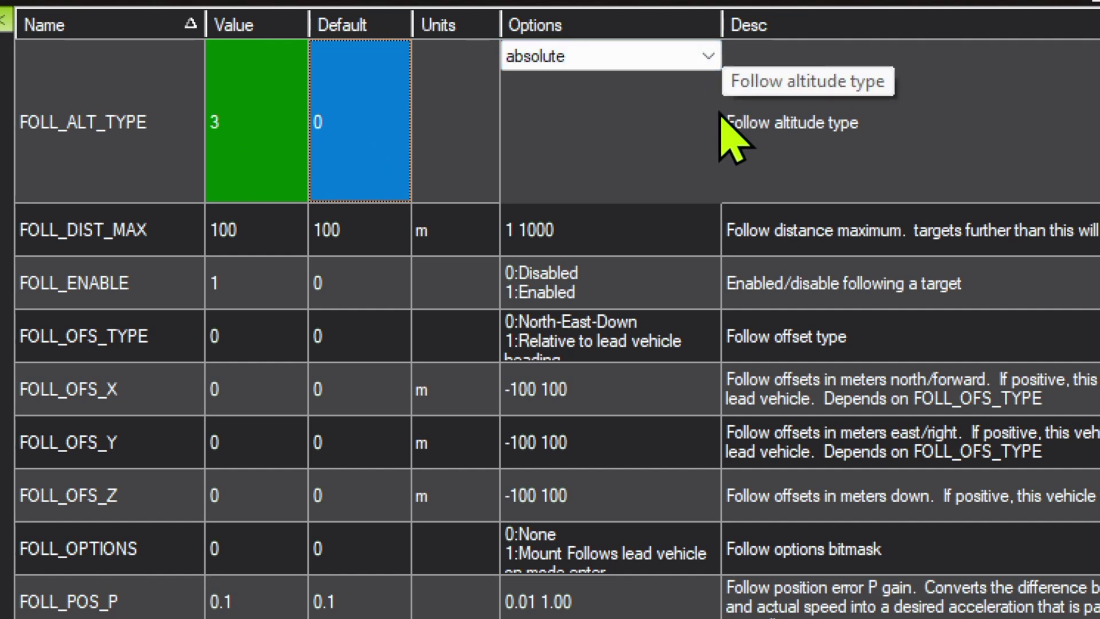
pyautogui.click(716, 53)
pyautogui.click(716, 54)
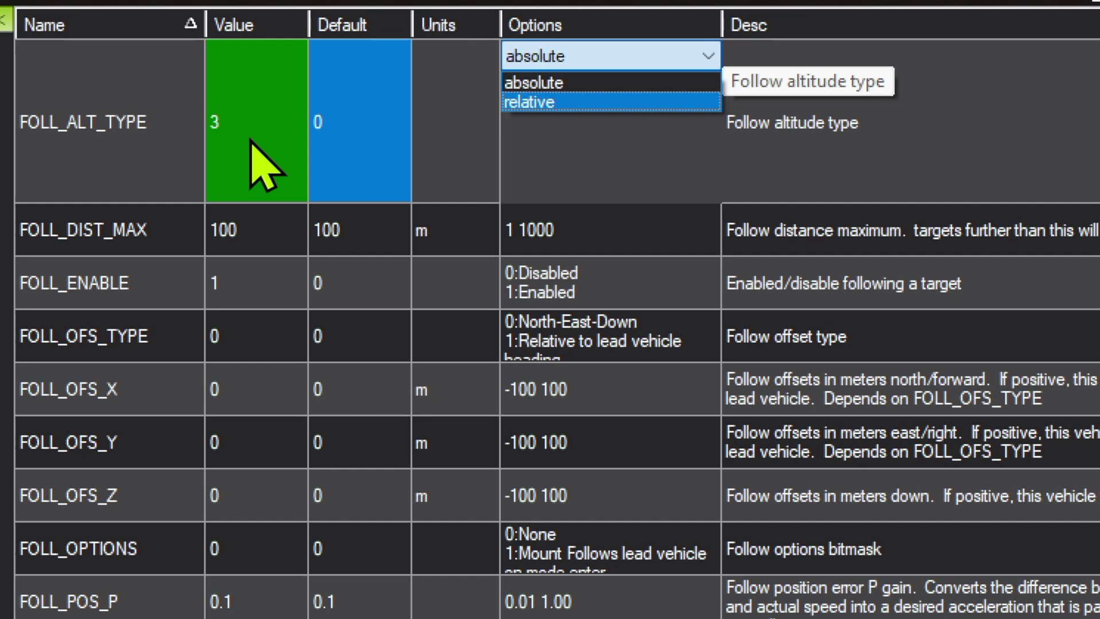
pyautogui.click(248, 240)
# Step: Set FOLL_DIST_MAX to 500 m
pyautogui.click(248, 239)
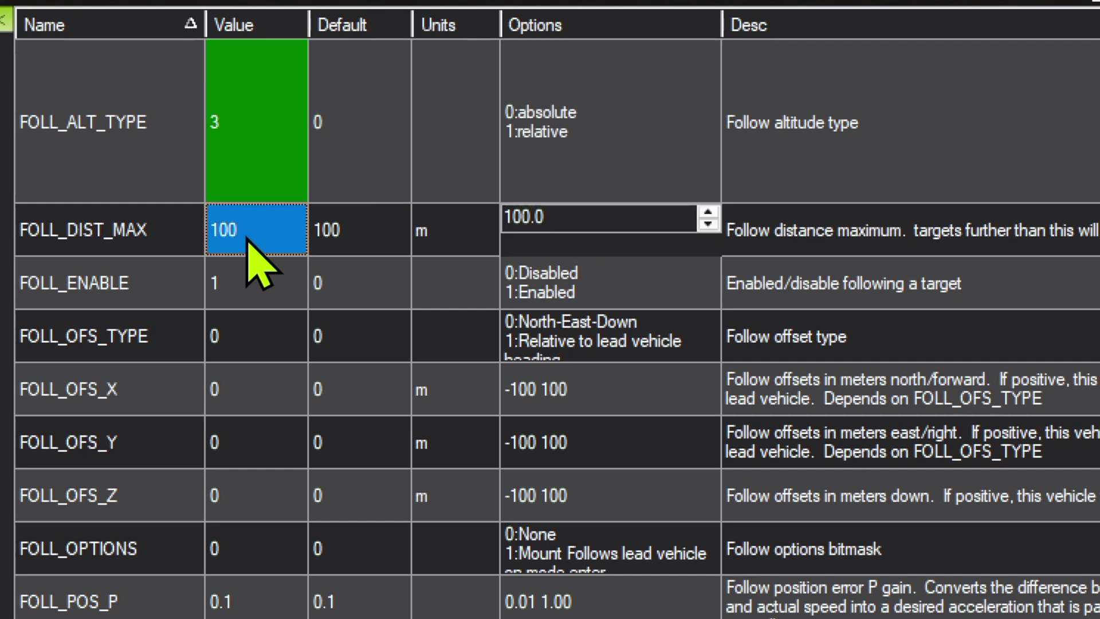
pyautogui.write('500')
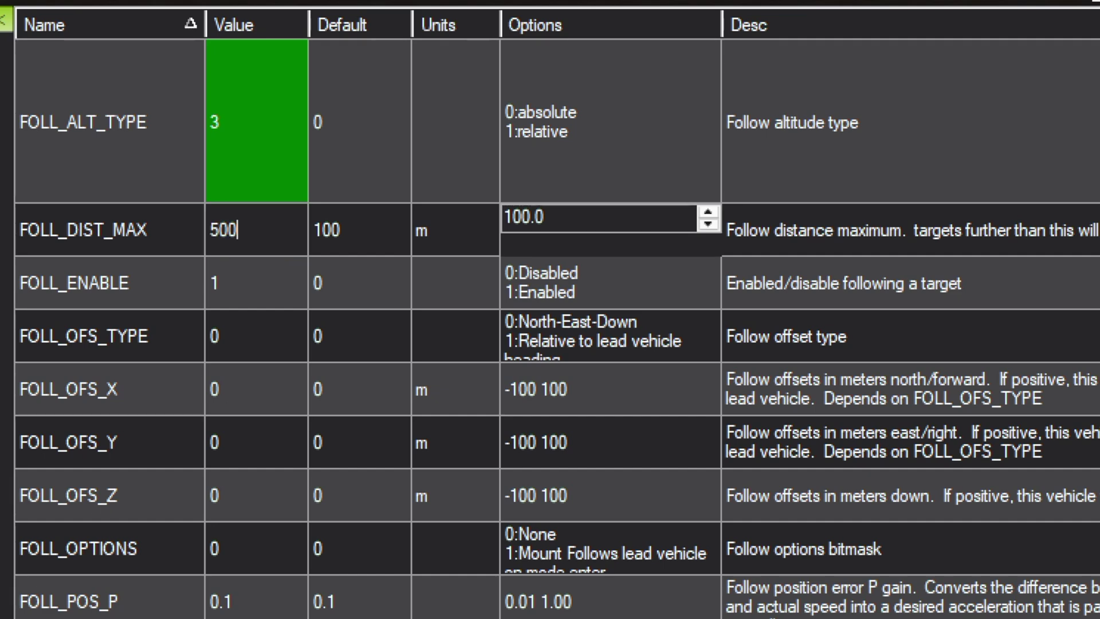
pyautogui.click(314, 235)
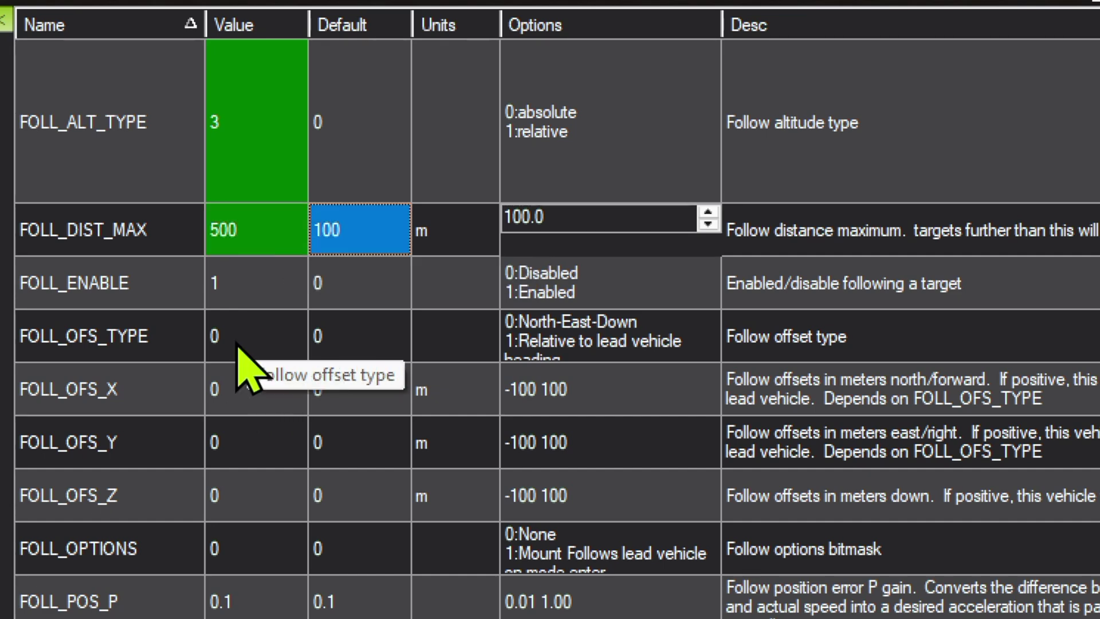
# Step: Set FOLL_OFS_TYPE to 'Relative to lead vehicle heading'
pyautogui.click(261, 346)
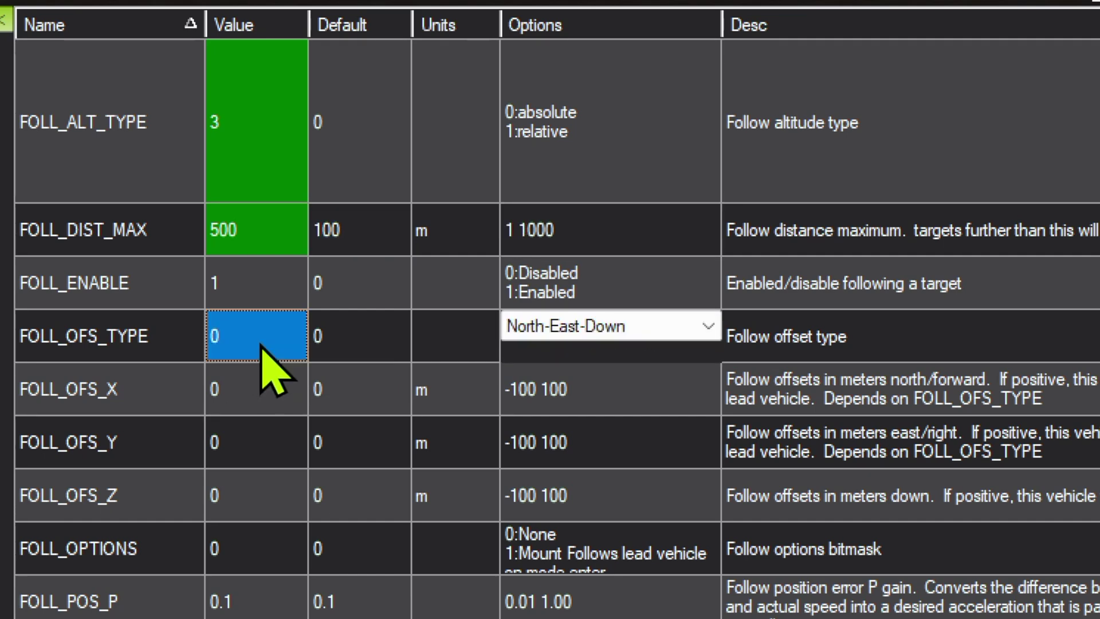
pyautogui.click(708, 326)
pyautogui.click(588, 372)
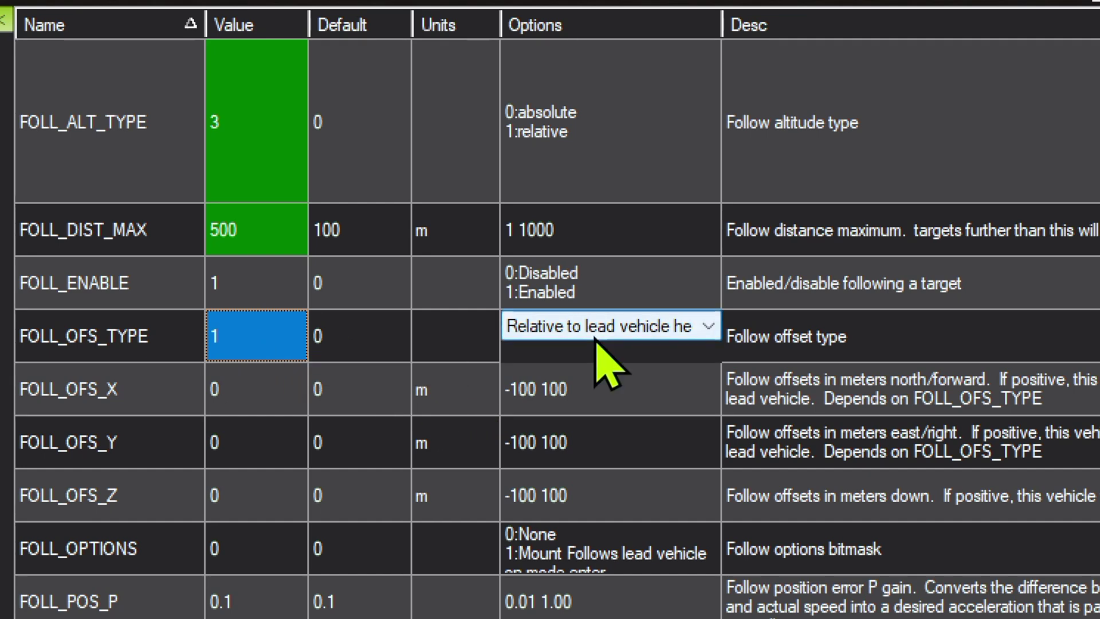
pyautogui.click(708, 327)
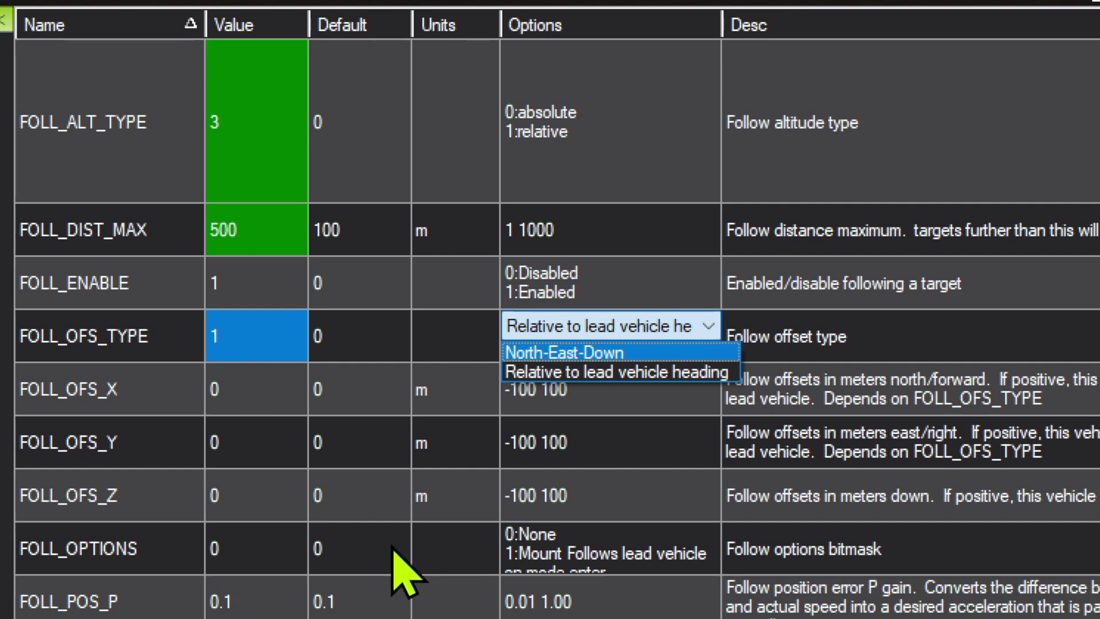
pyautogui.click(238, 396)
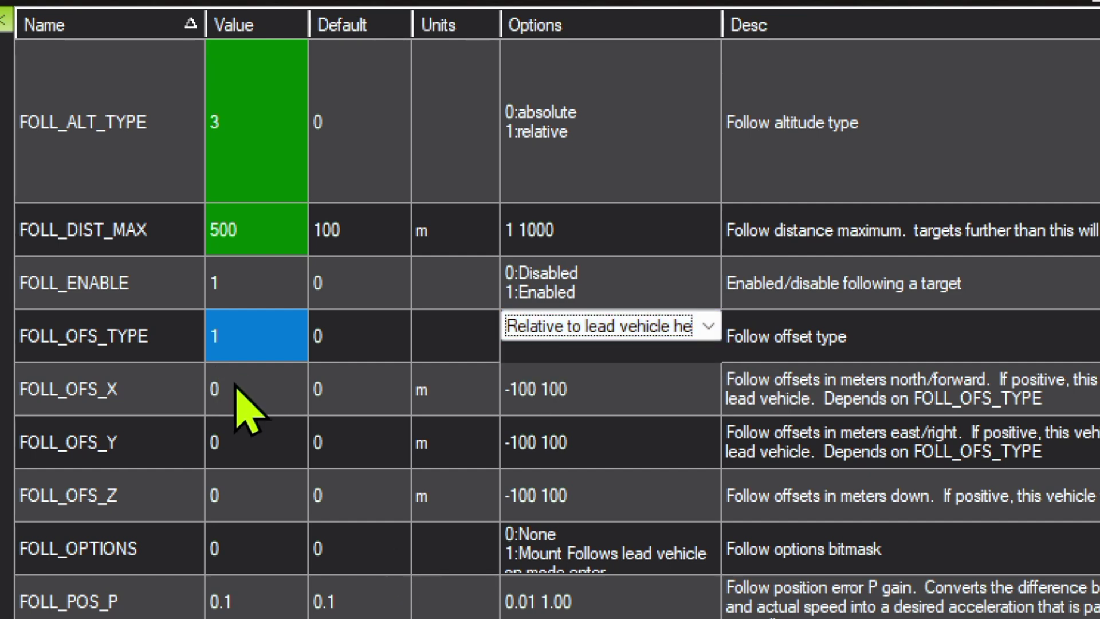
# Step: Enter follow offsets of -50 for FOLL_OFS_X and 50 for FOLL_OFS_Y
pyautogui.click(238, 399)
pyautogui.write('4')
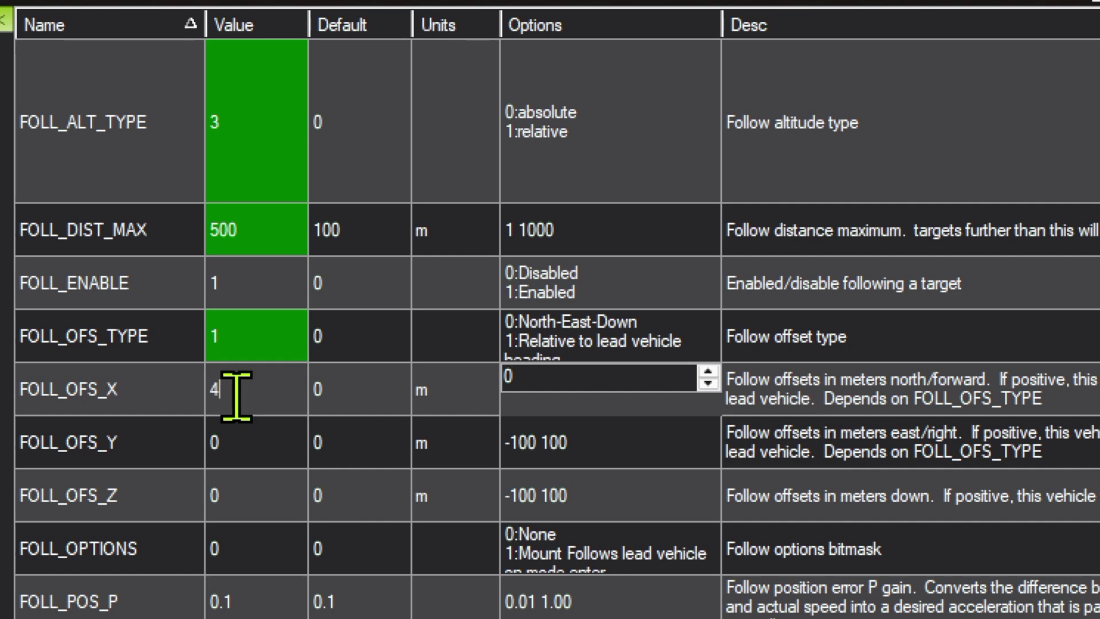
pyautogui.write('050')
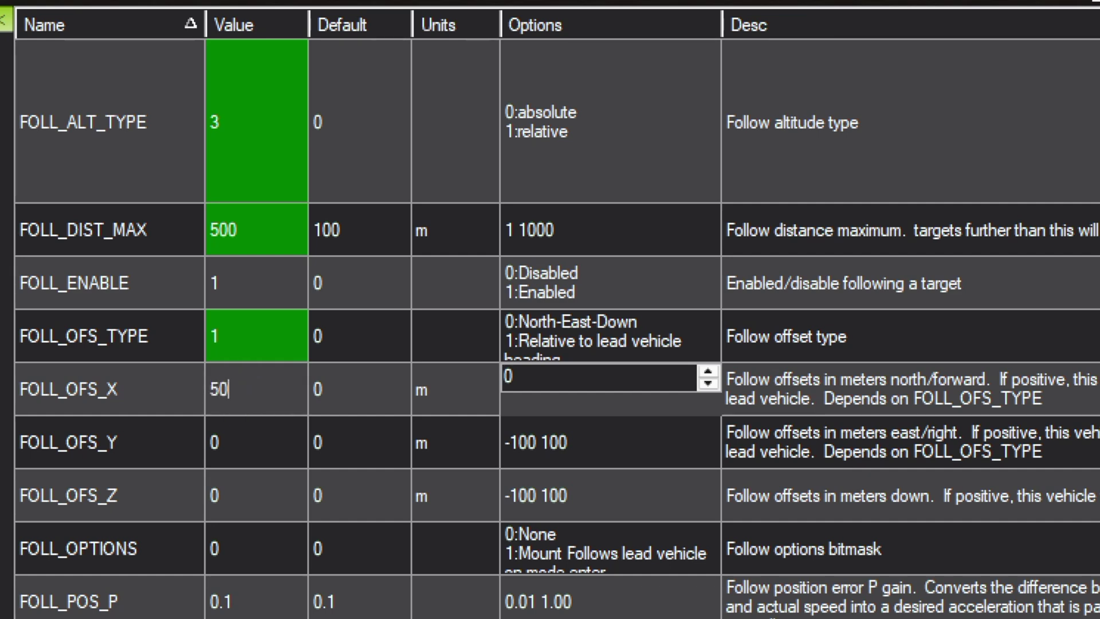
pyautogui.click(239, 444)
pyautogui.click(239, 445)
pyautogui.write('50')
pyautogui.press('Tab')
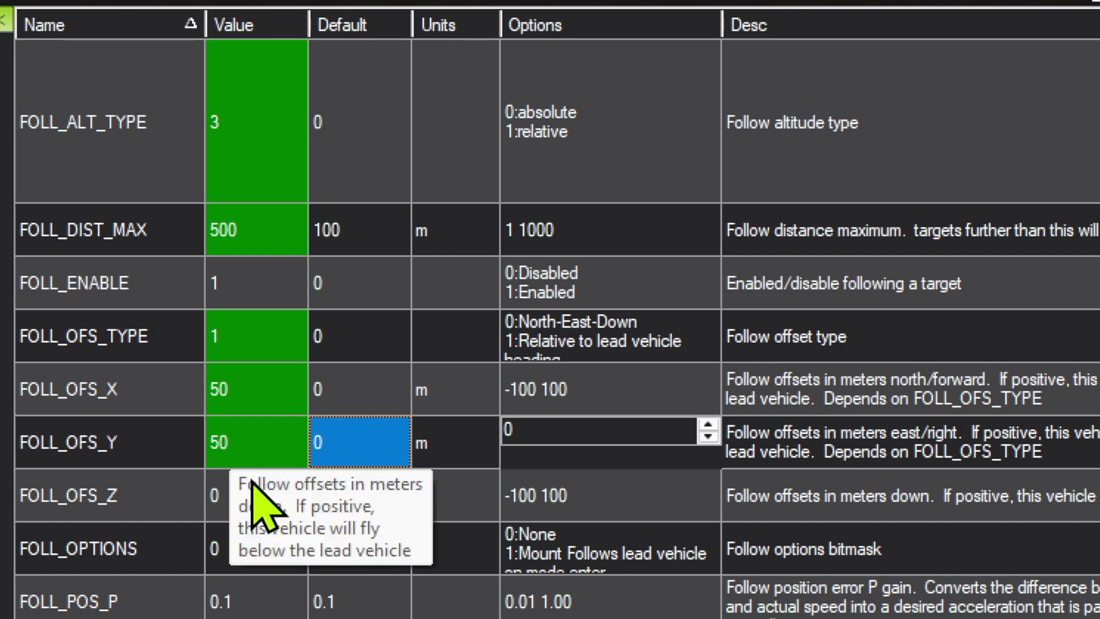
pyautogui.click(241, 401)
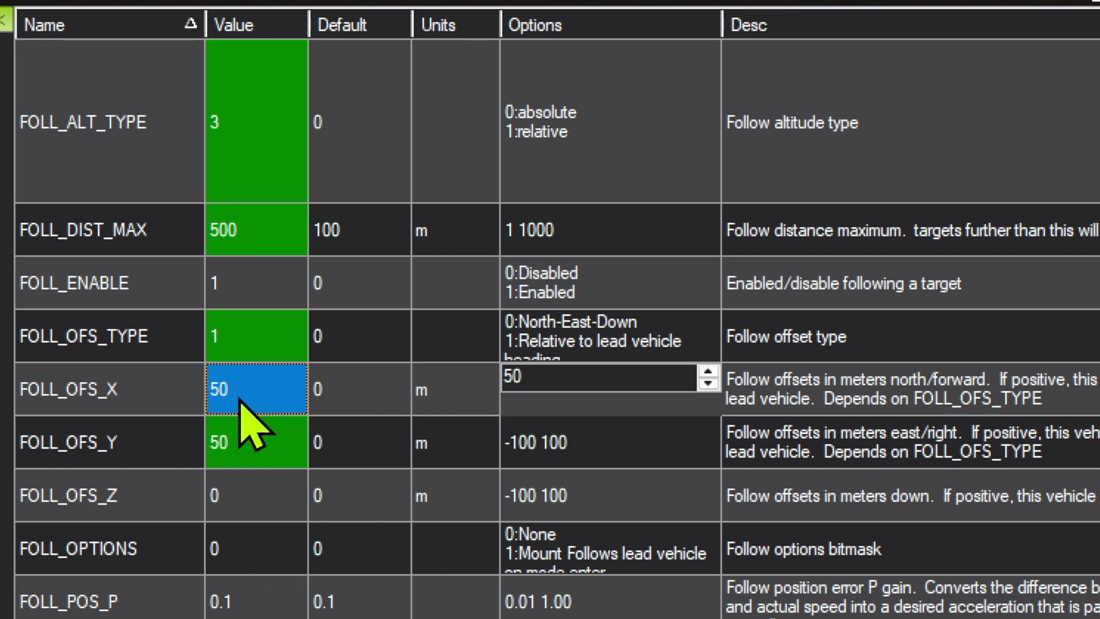
pyautogui.write('-')
pyautogui.press('Tab')
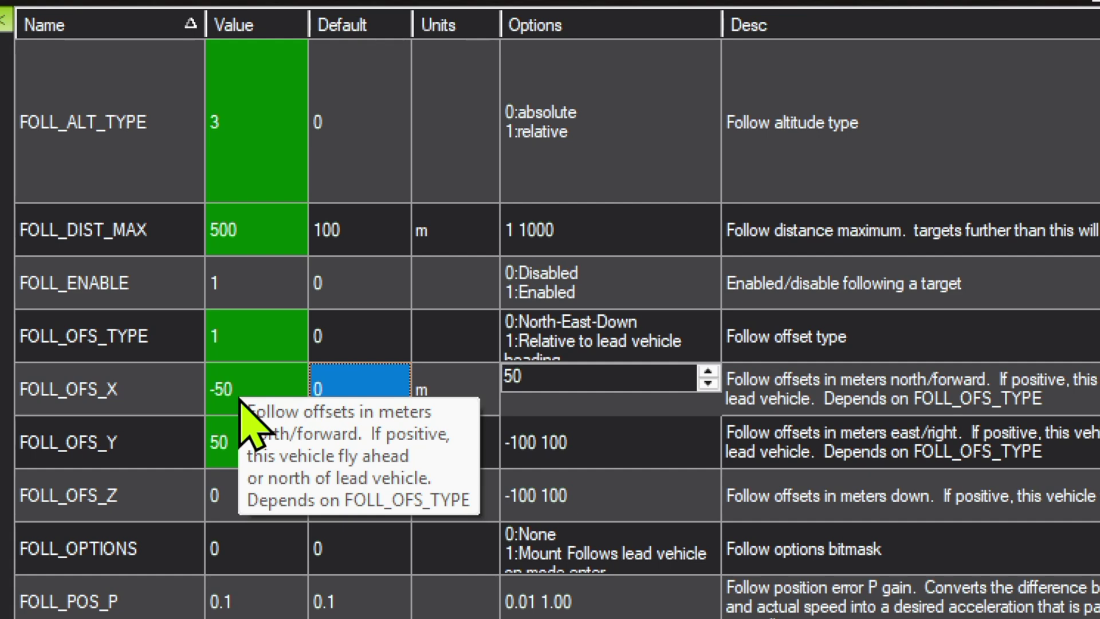
pyautogui.click(227, 494)
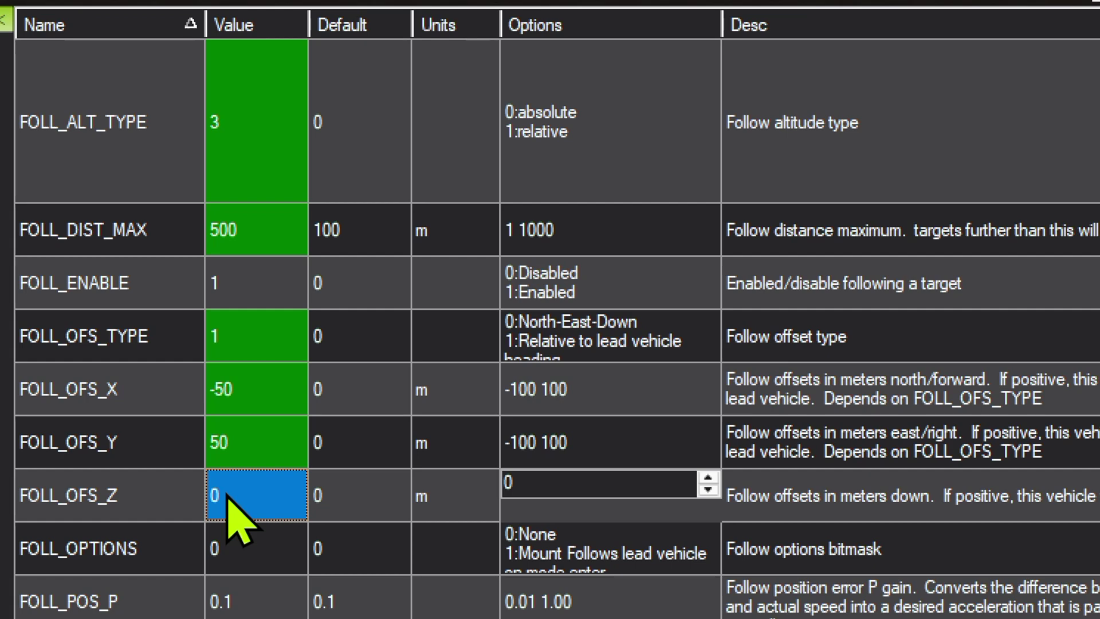
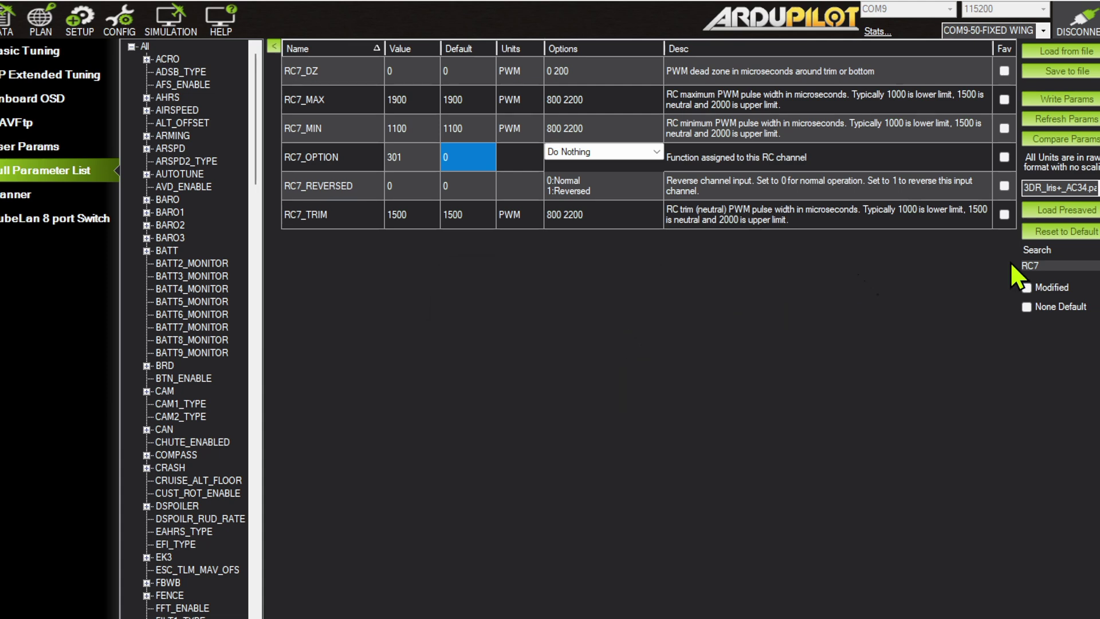
# Step: Search the Full Parameter List for ZPF, replacing the RC7 filter
pyautogui.click(1047, 265)
pyautogui.write('zPF')
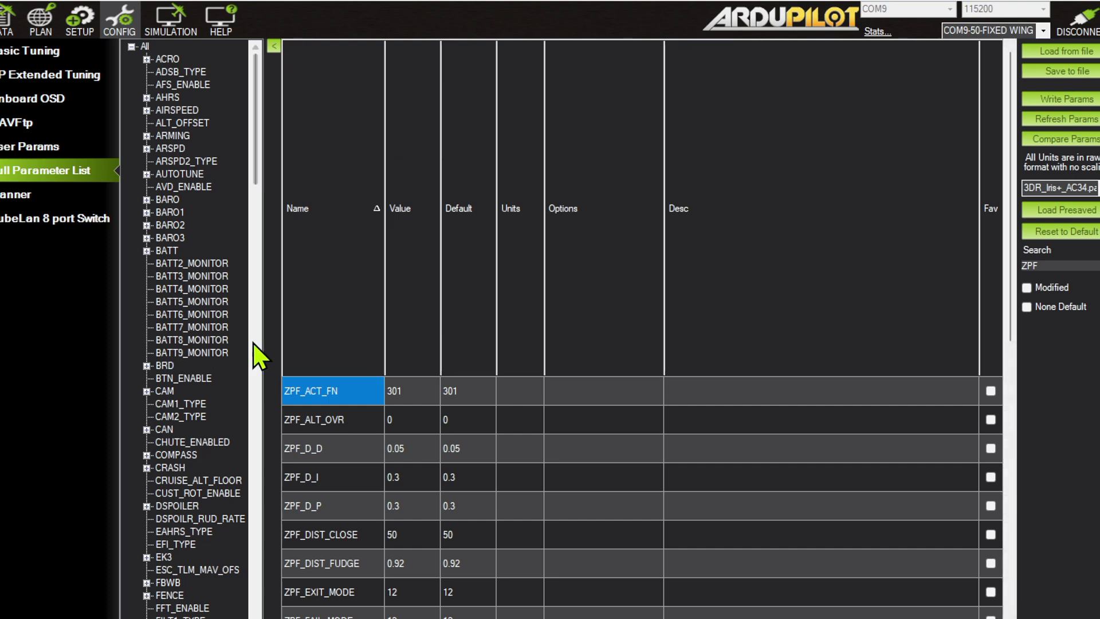
# Step: Shrink the tall grid header and check ZPF_WIDE_TURNS, set to its default of 1
pyautogui.moveTo(418, 375); pyautogui.dragTo(381, 56)
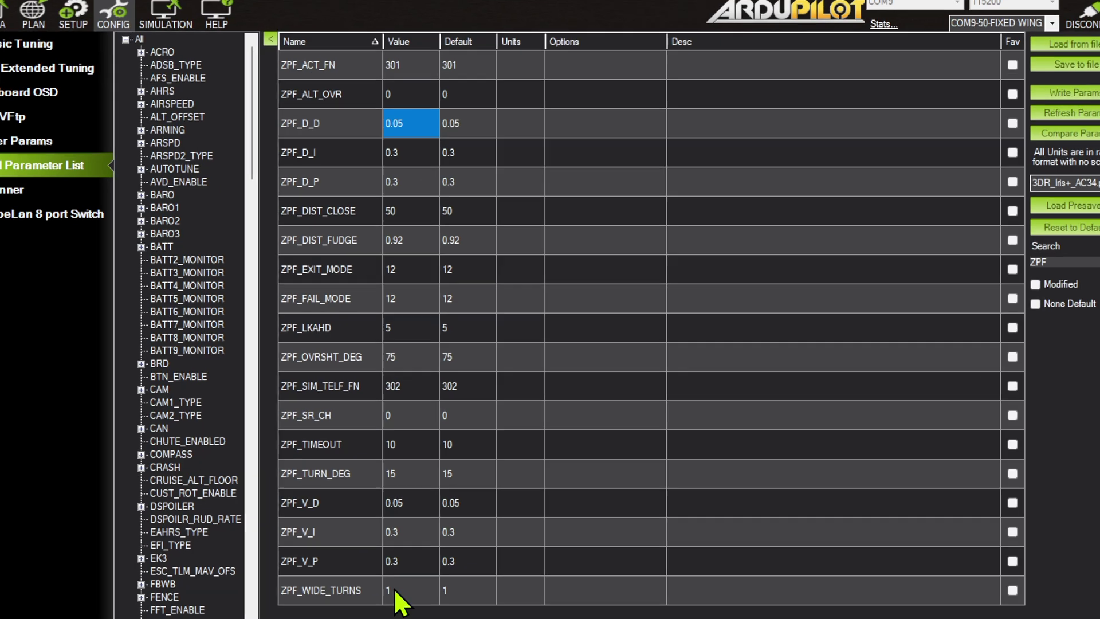
pyautogui.click(405, 572)
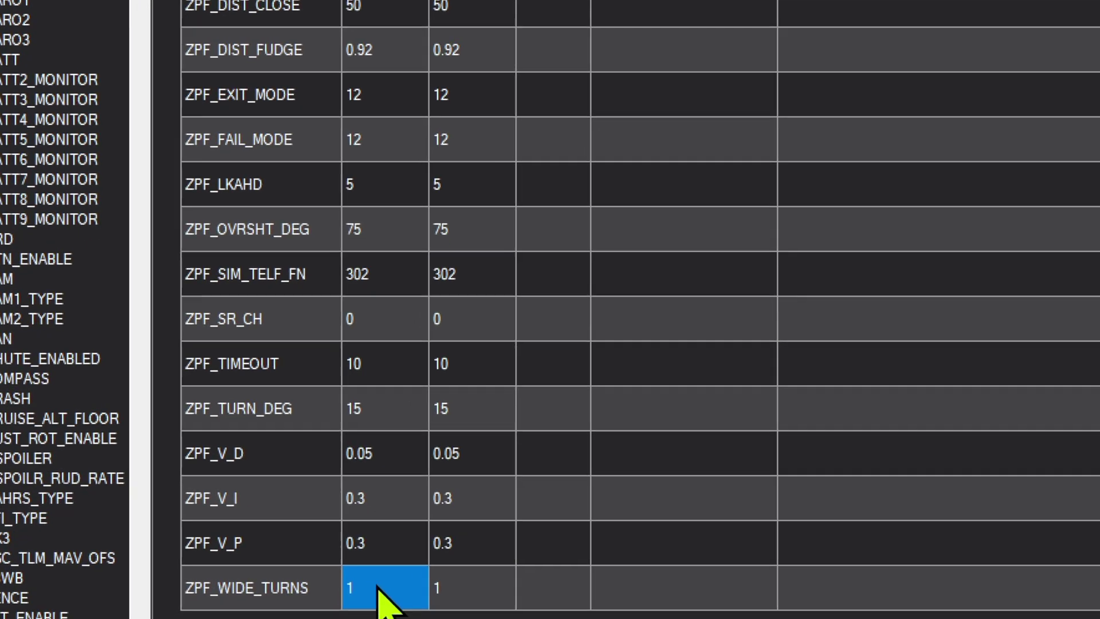